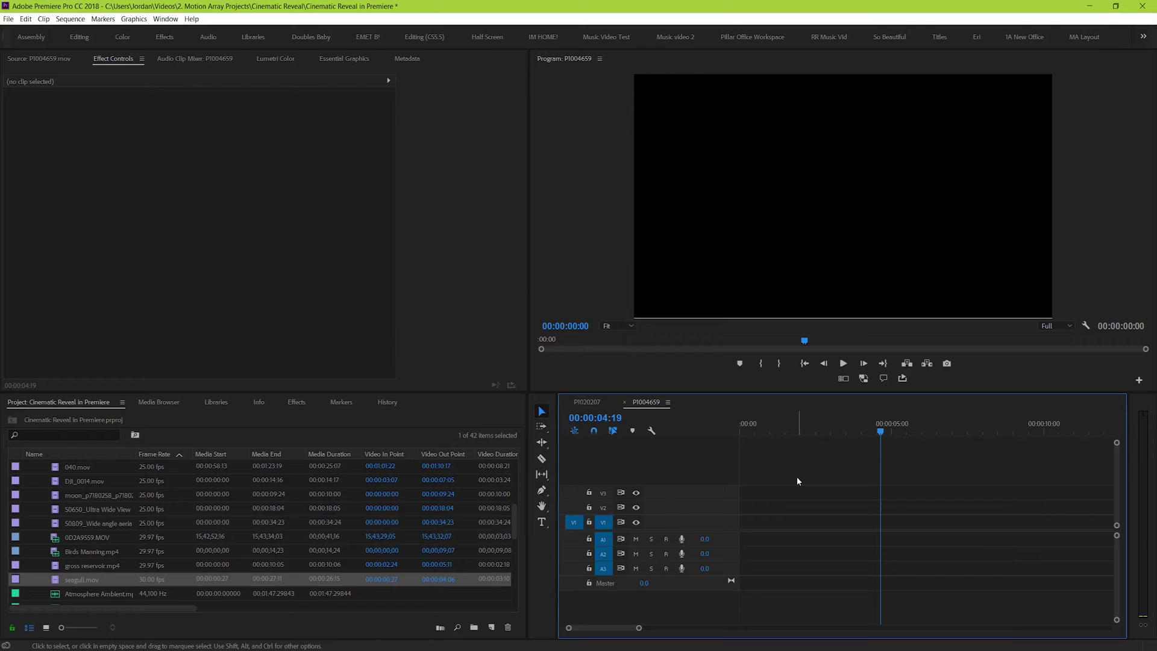
Place seagull.mov on V1 of the P1004659 sequence and play it back
drag(88, 579, 677, 526)
drag(782, 430, 764, 431)
key(space)
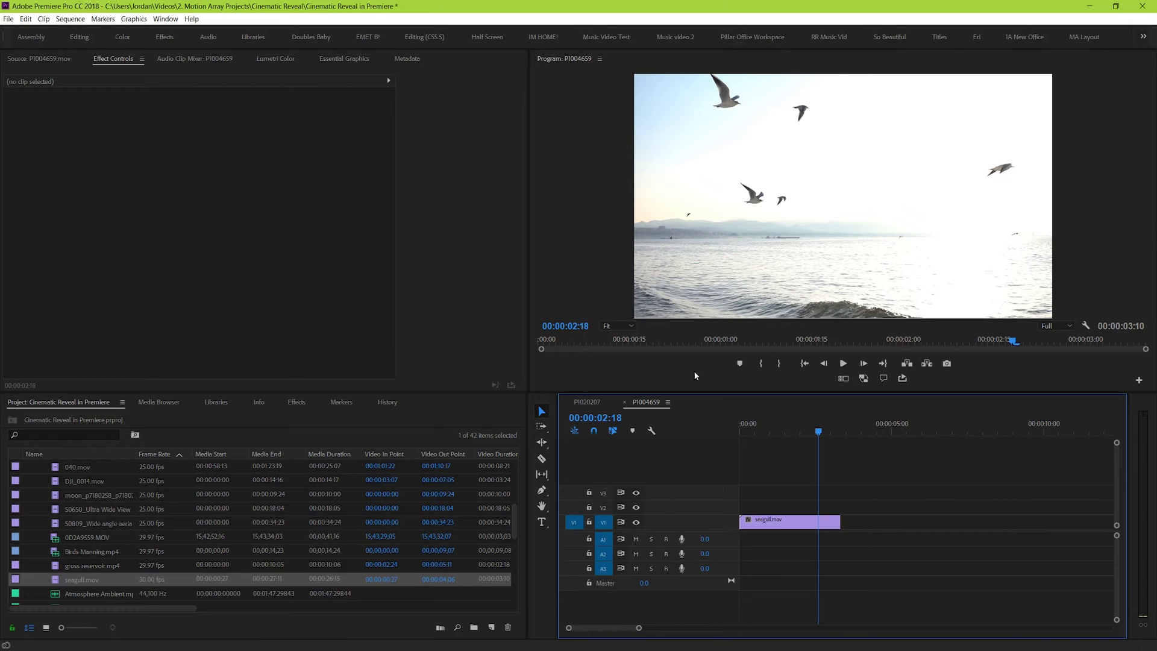
Add a black rectangle graphic layer on V2 and trim it to the seagull clip's length
click(352, 63)
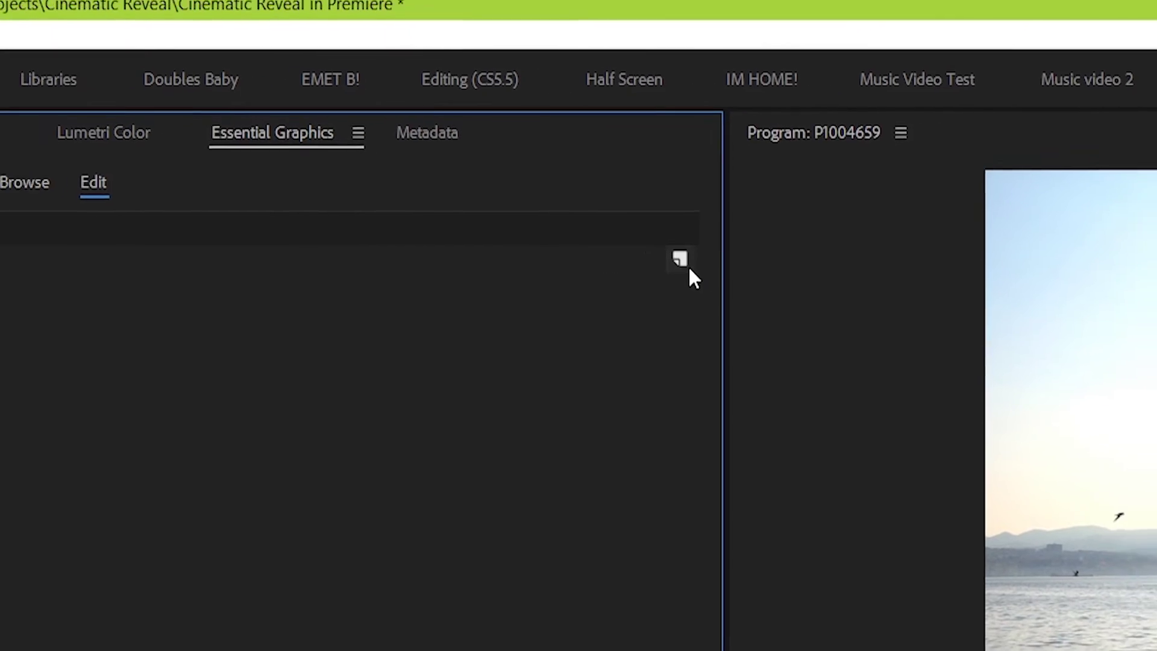
click(740, 272)
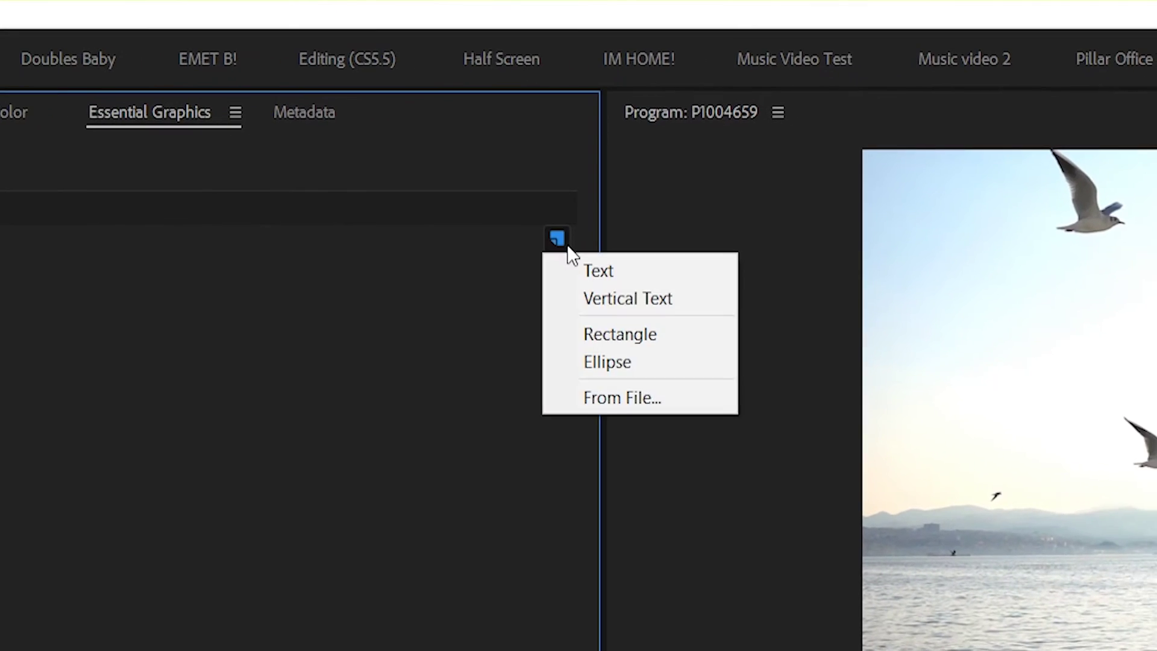
click(620, 334)
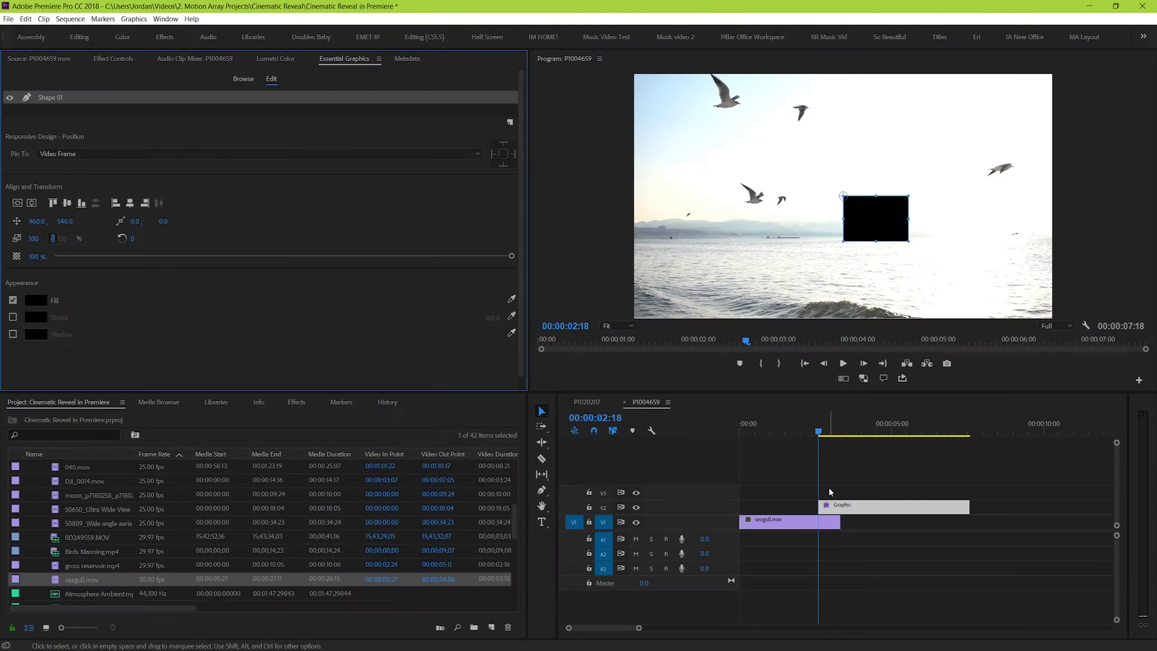
drag(835, 507, 757, 507)
drag(892, 507, 841, 511)
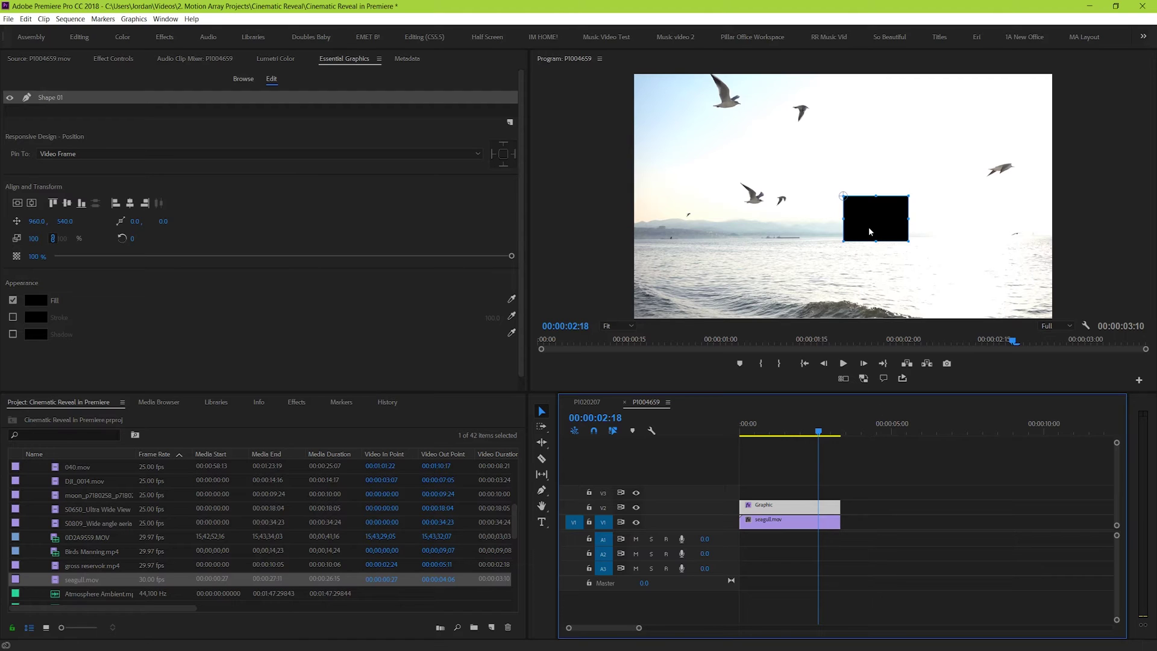
Enlarge the black rectangle at 25% monitor zoom until it covers the whole frame
drag(870, 231, 1069, 350)
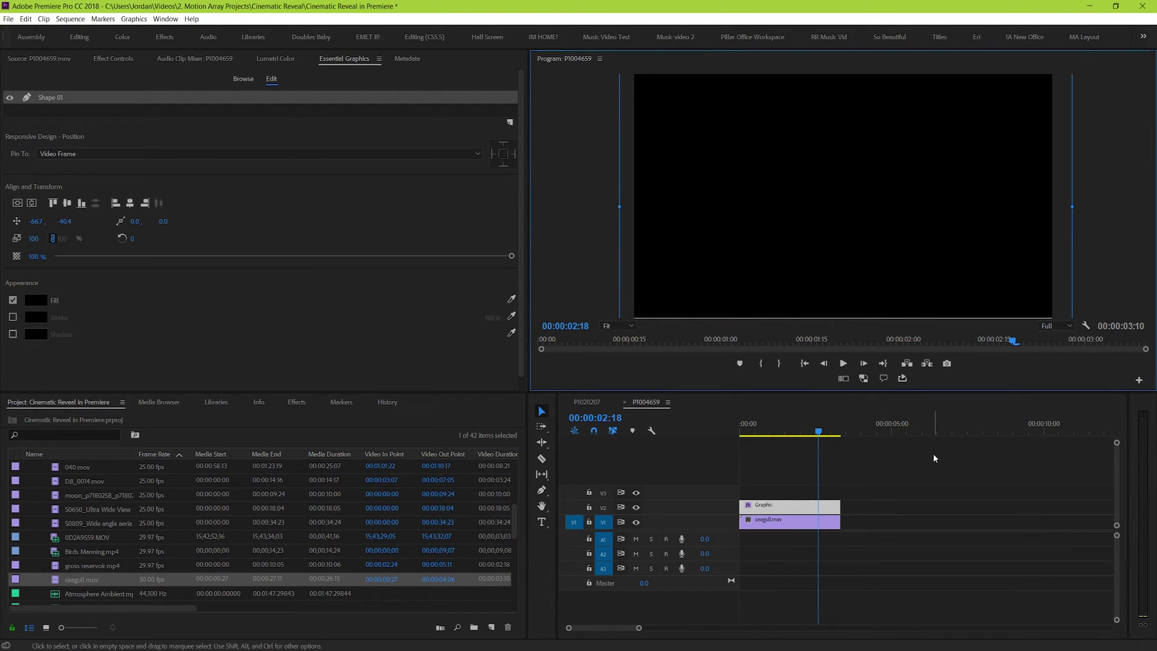
click(631, 327)
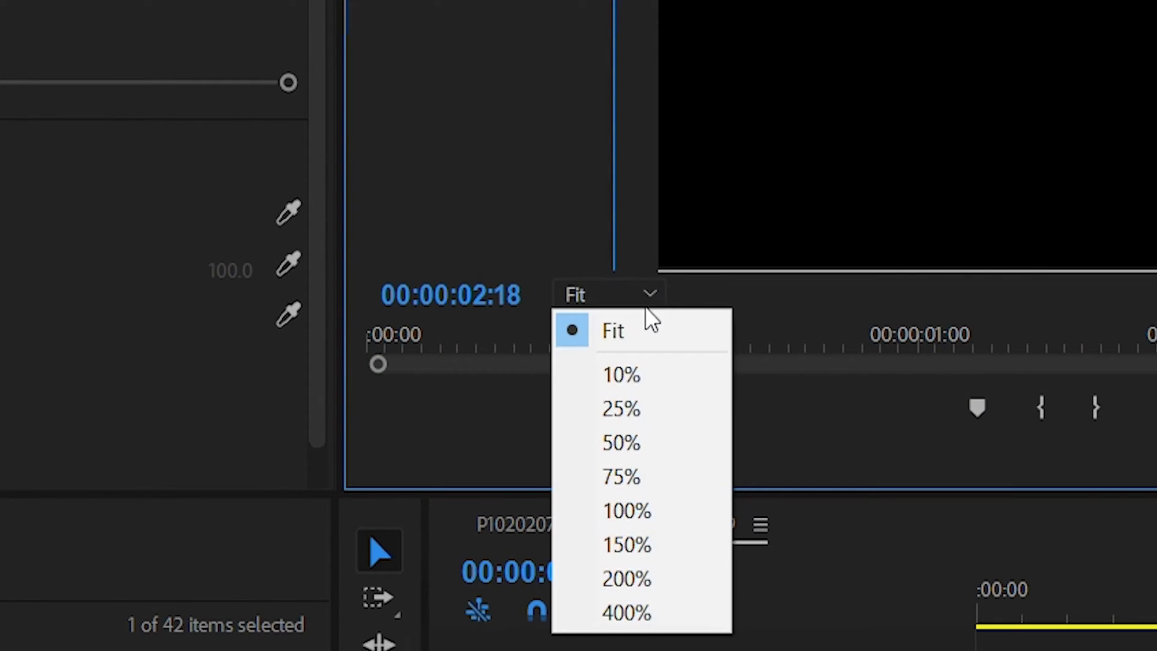
click(675, 409)
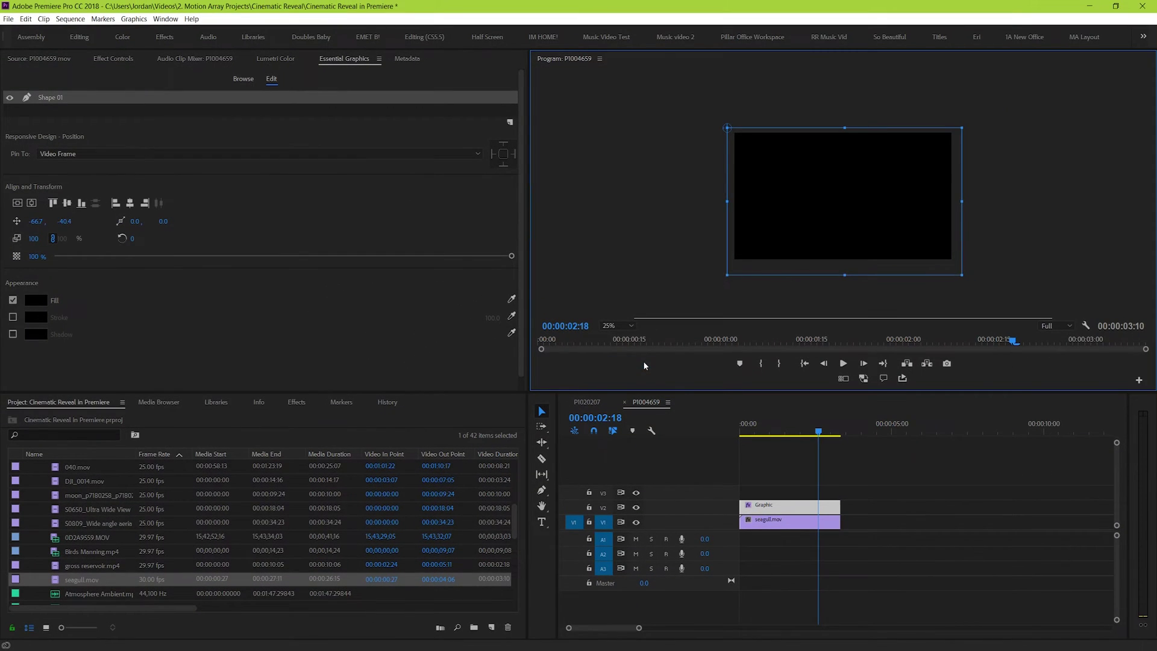
drag(832, 199, 821, 185)
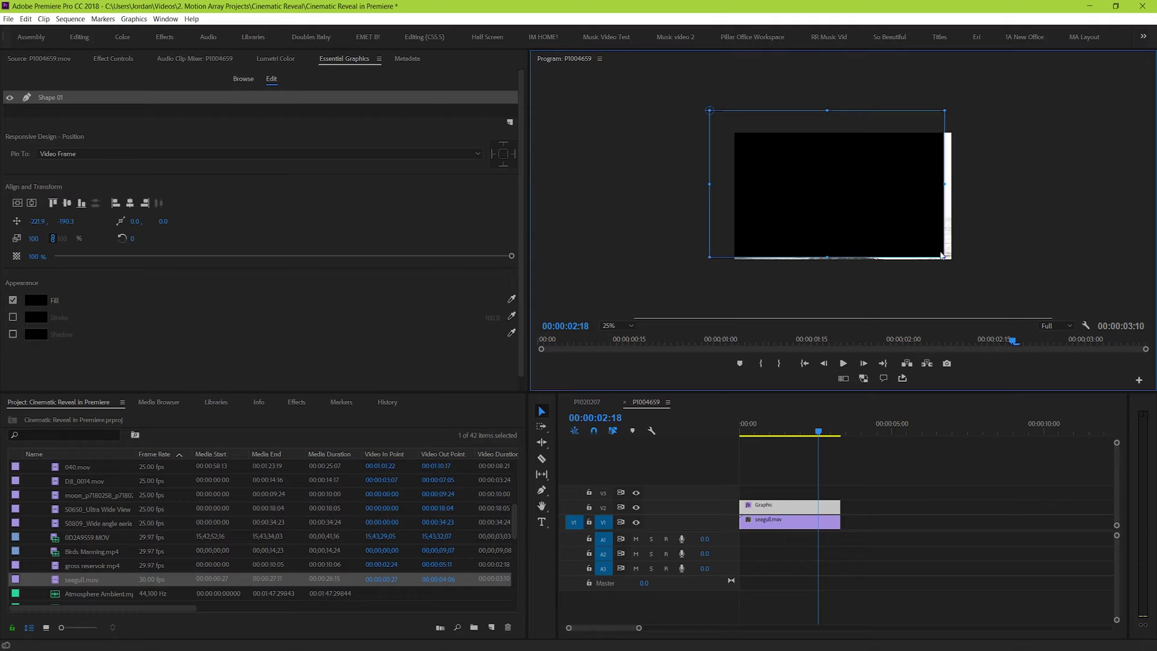
drag(943, 256, 976, 282)
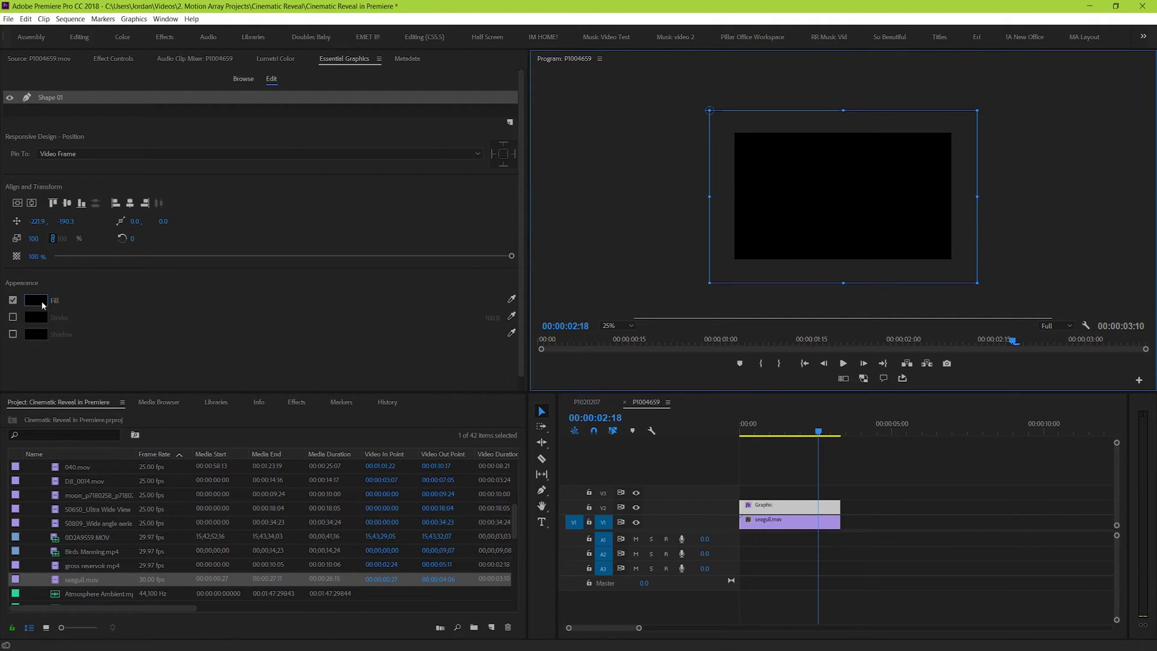
click(113, 58)
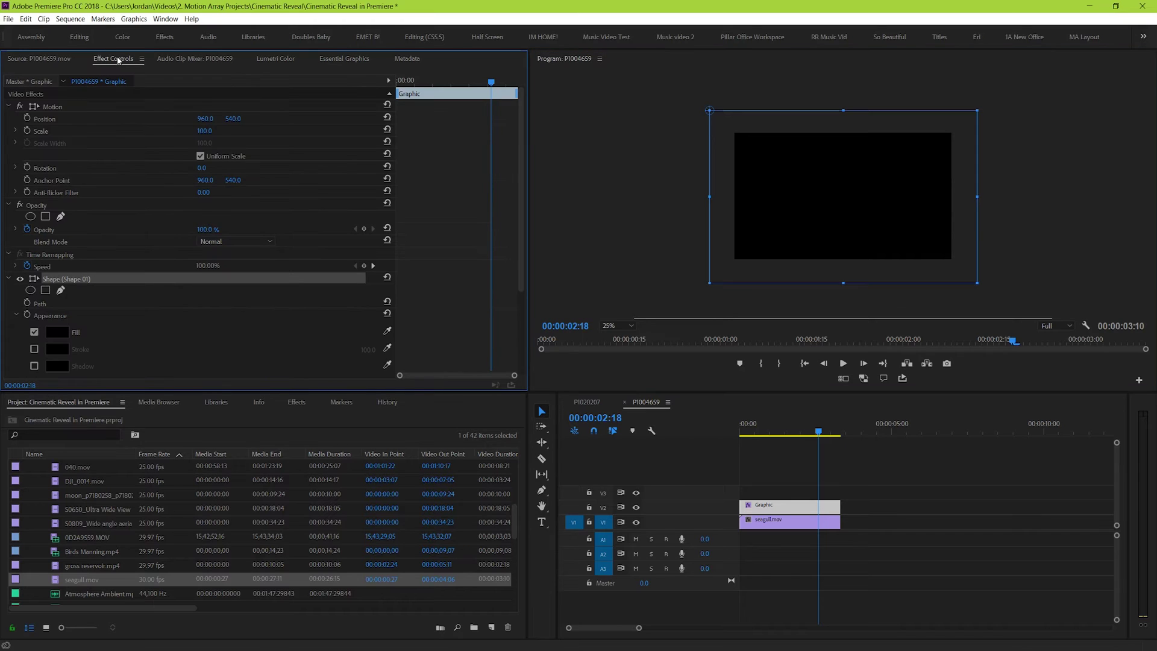
click(342, 58)
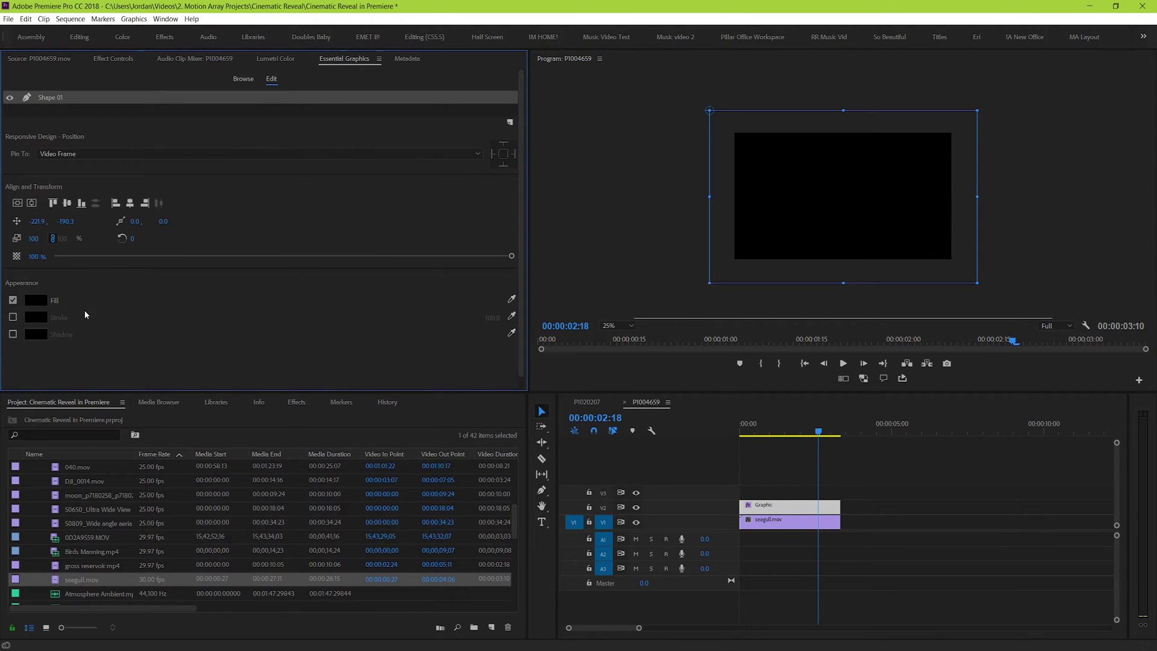
click(34, 300)
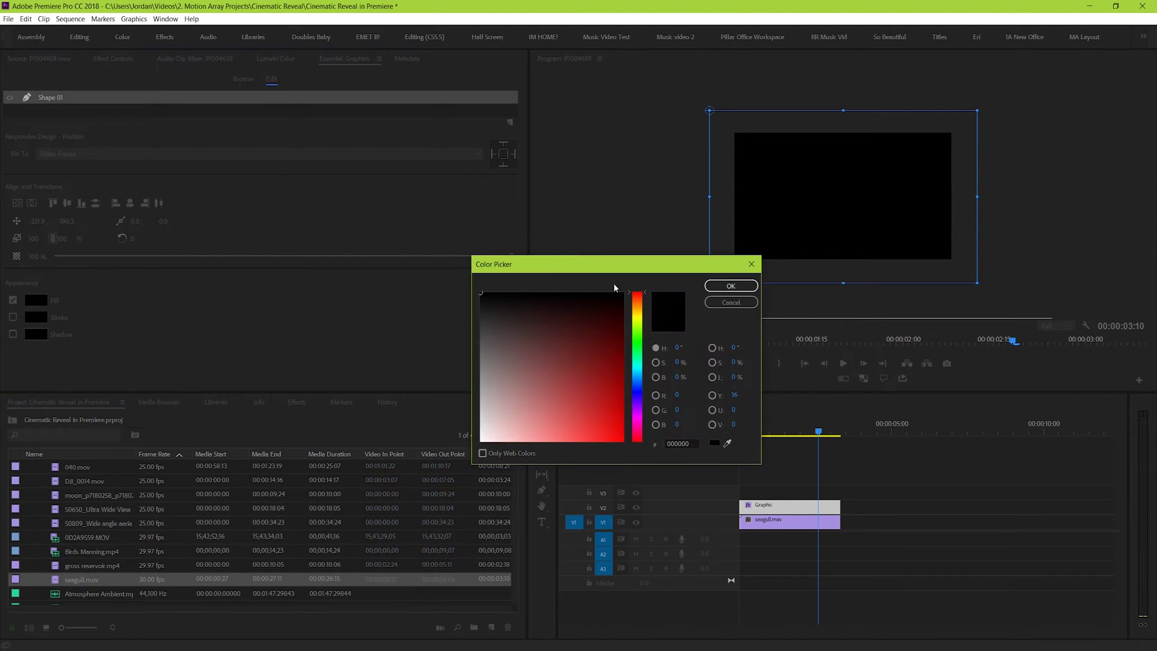
click(737, 287)
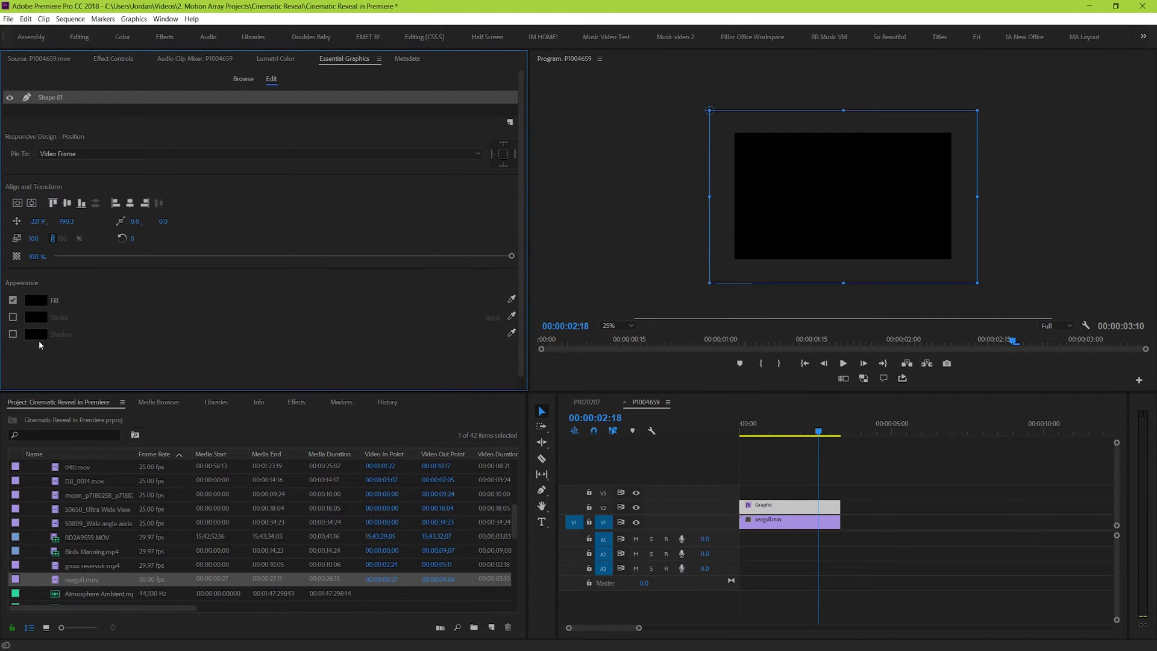
click(766, 459)
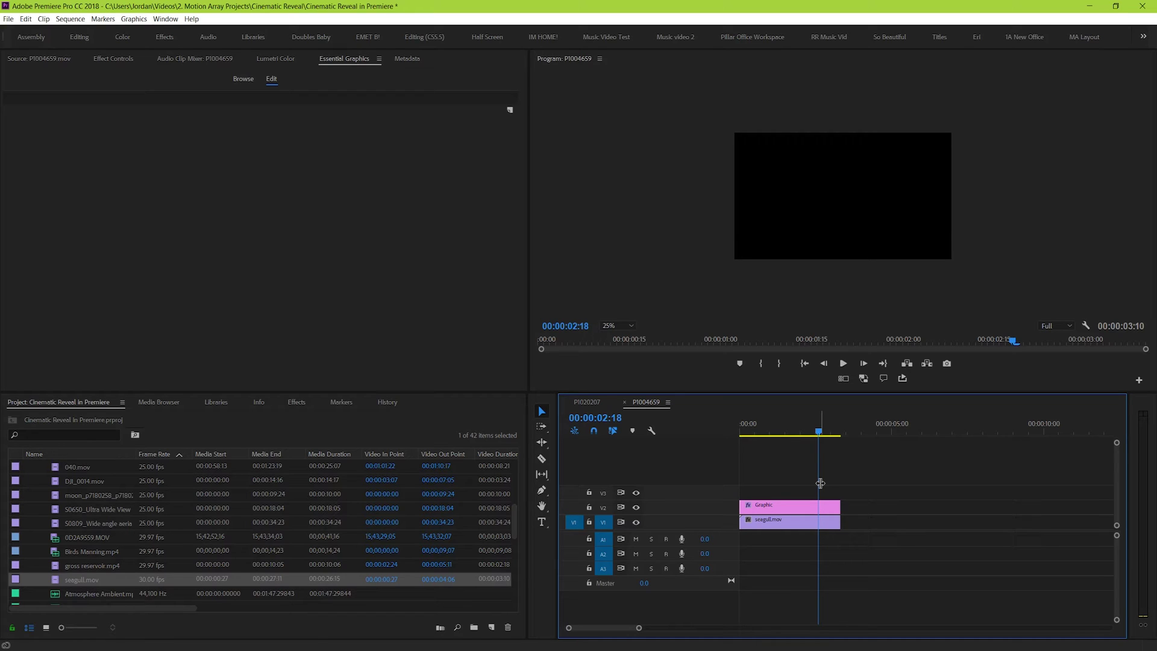
With the monitor at Fit, add a 4-point polygon mask to the Graphic clip's Shape 01
click(618, 326)
click(615, 336)
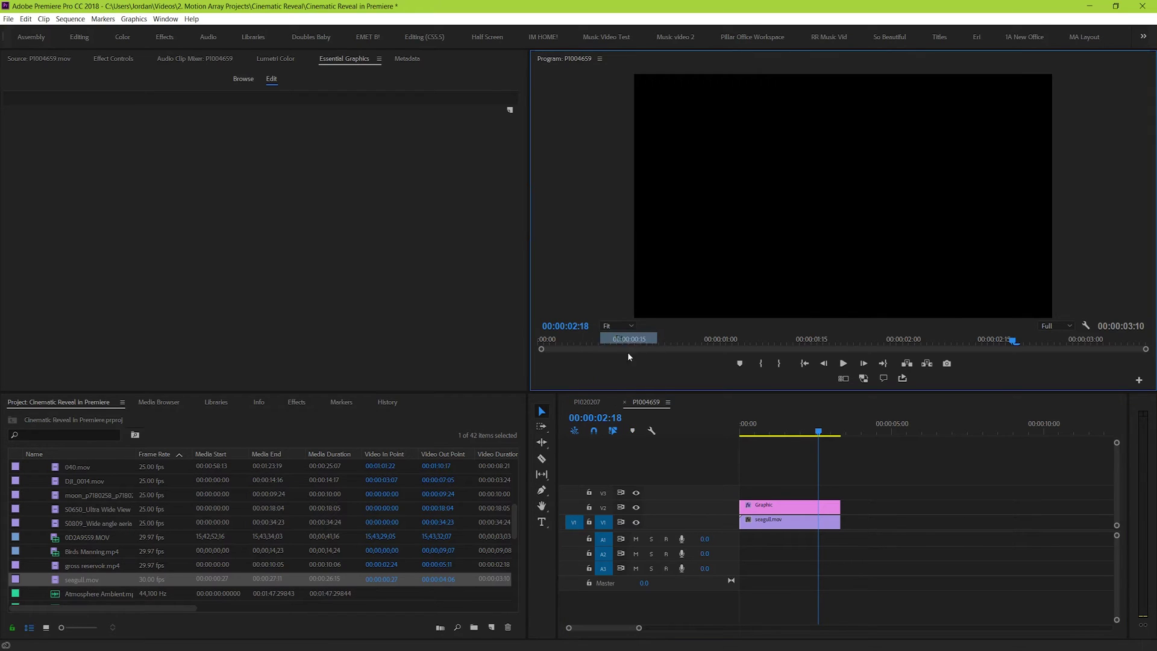
click(797, 461)
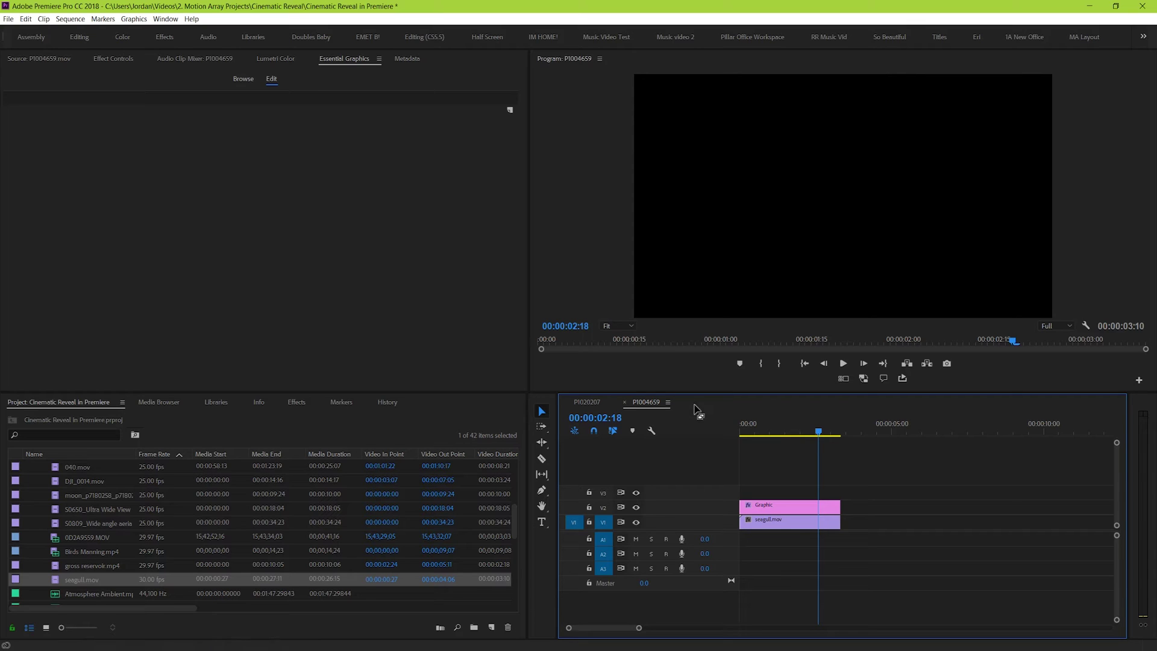
click(113, 60)
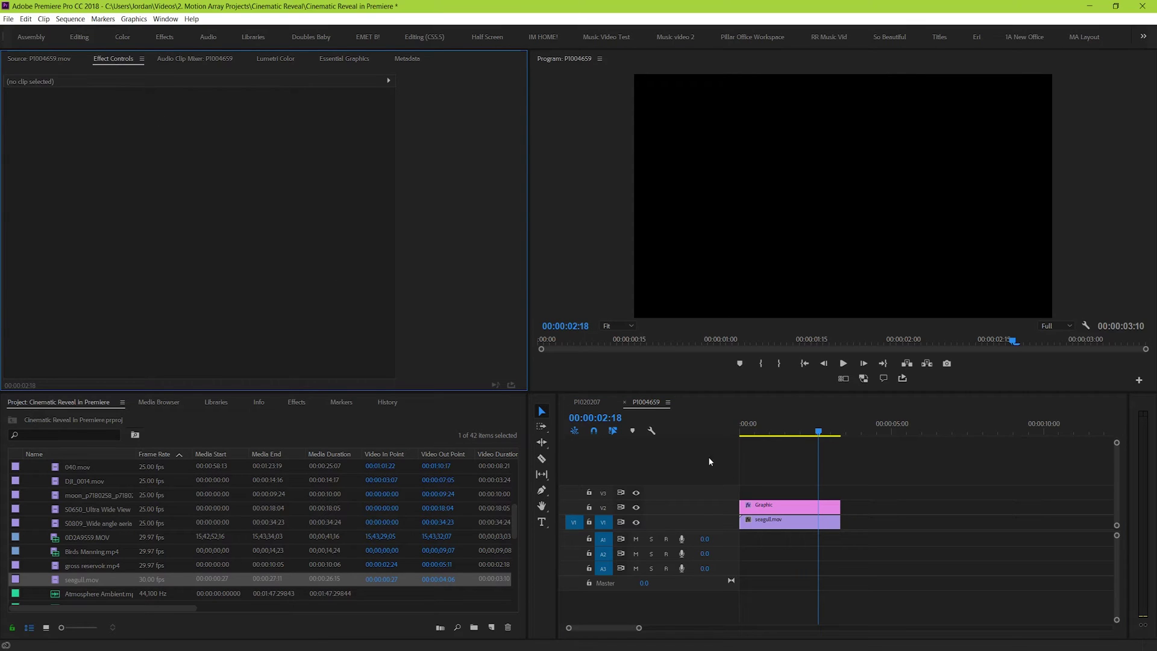
click(752, 505)
click(80, 282)
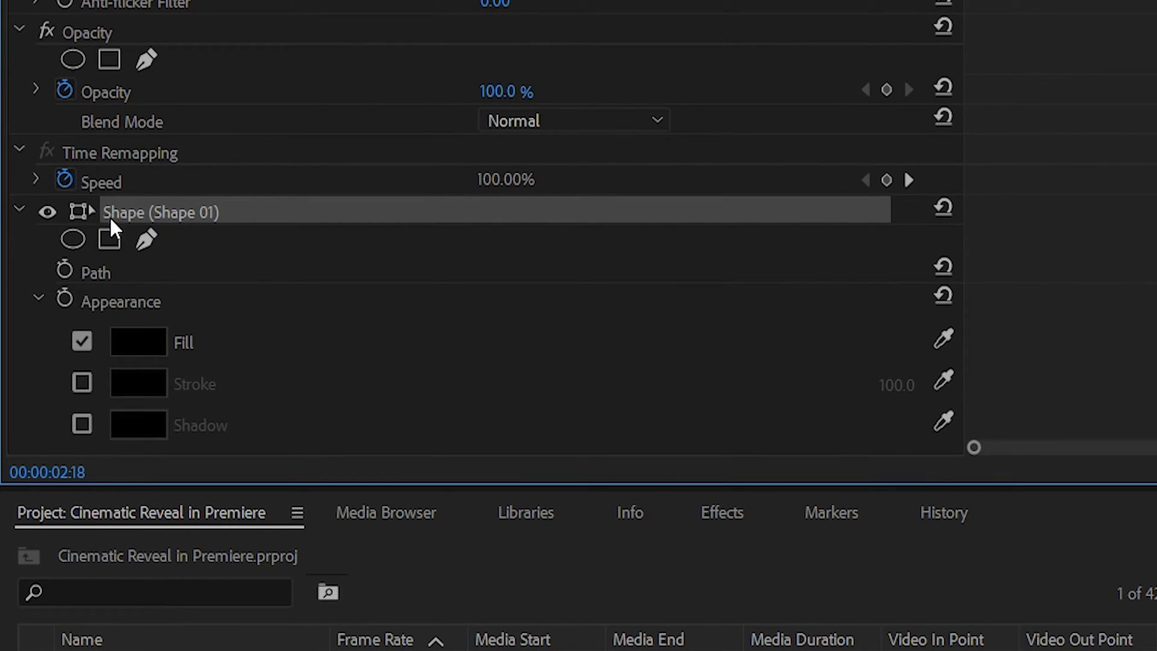
click(109, 238)
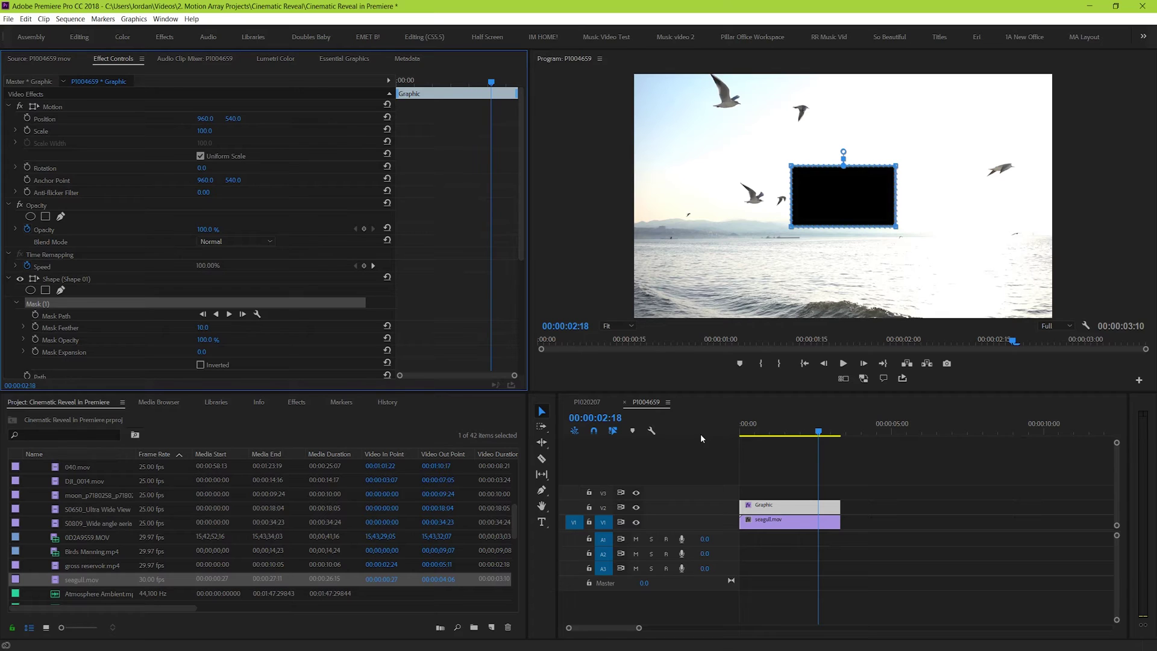
Drag Mask (1)'s handles past the left and right frame edges to make a full-width band
click(542, 412)
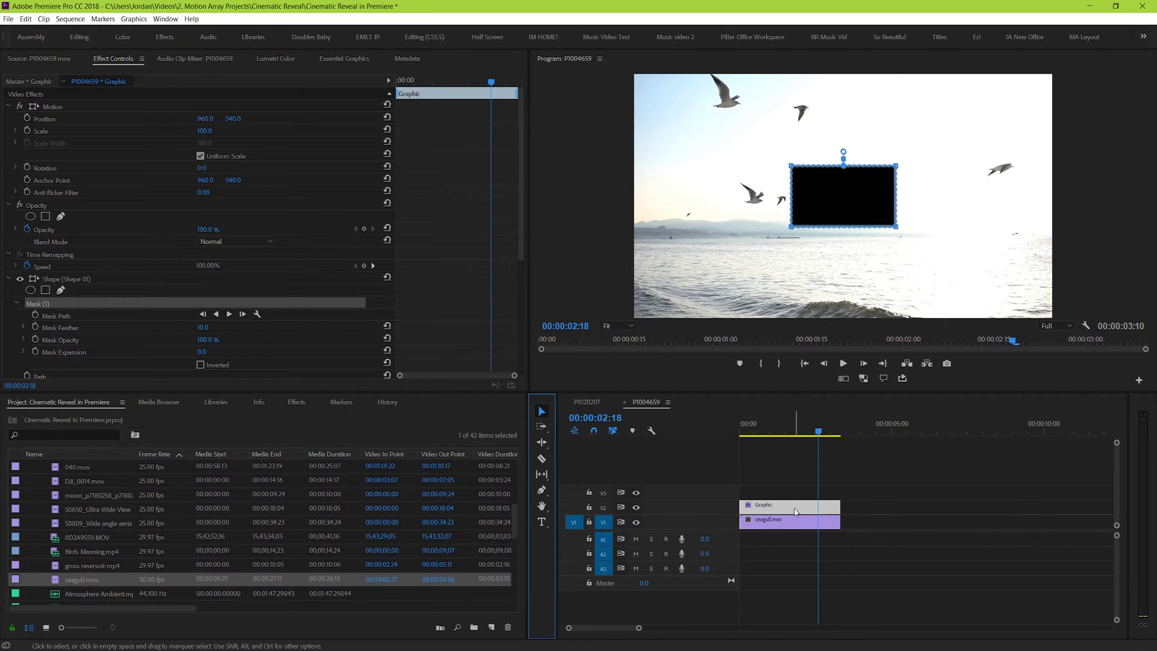
click(795, 512)
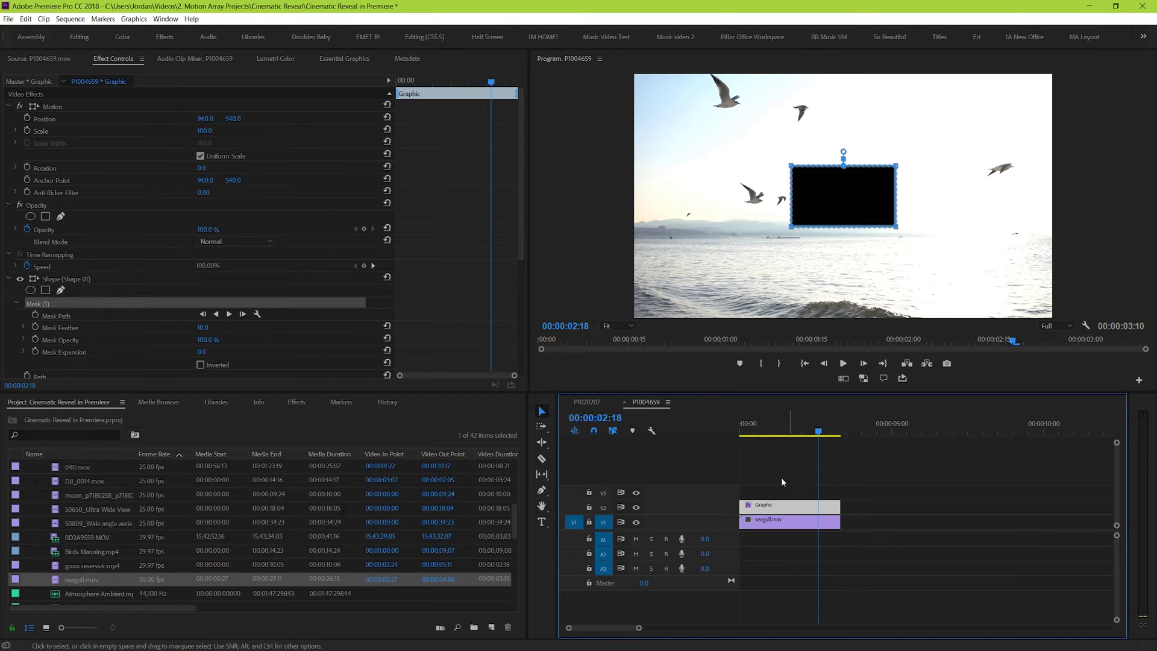
click(46, 306)
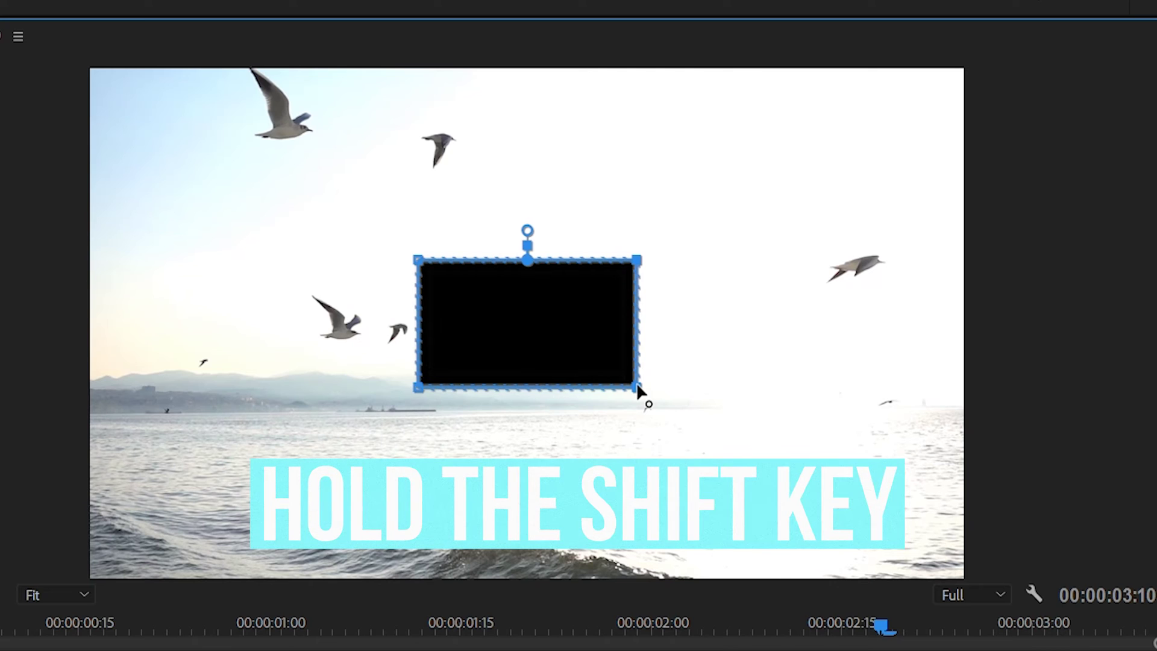
drag(639, 389, 1152, 404)
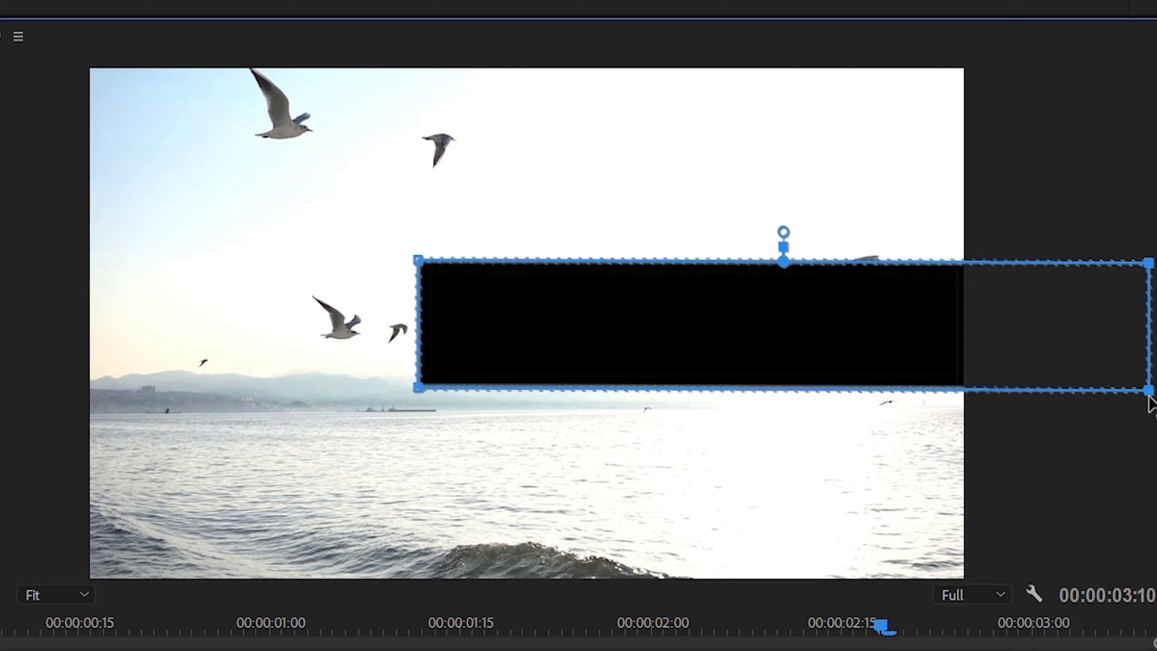
mouse_move(1150, 403)
mouse_down()
mouse_move(689, 393)
mouse_move(904, 414)
mouse_move(1152, 404)
mouse_up()
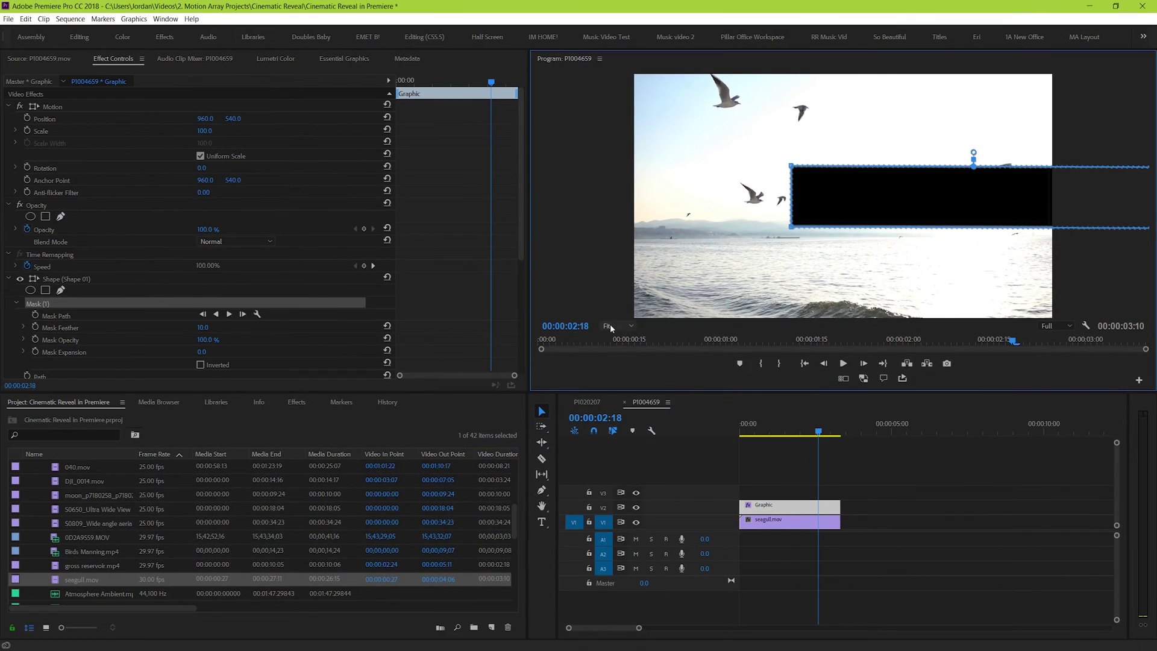
click(610, 326)
click(621, 362)
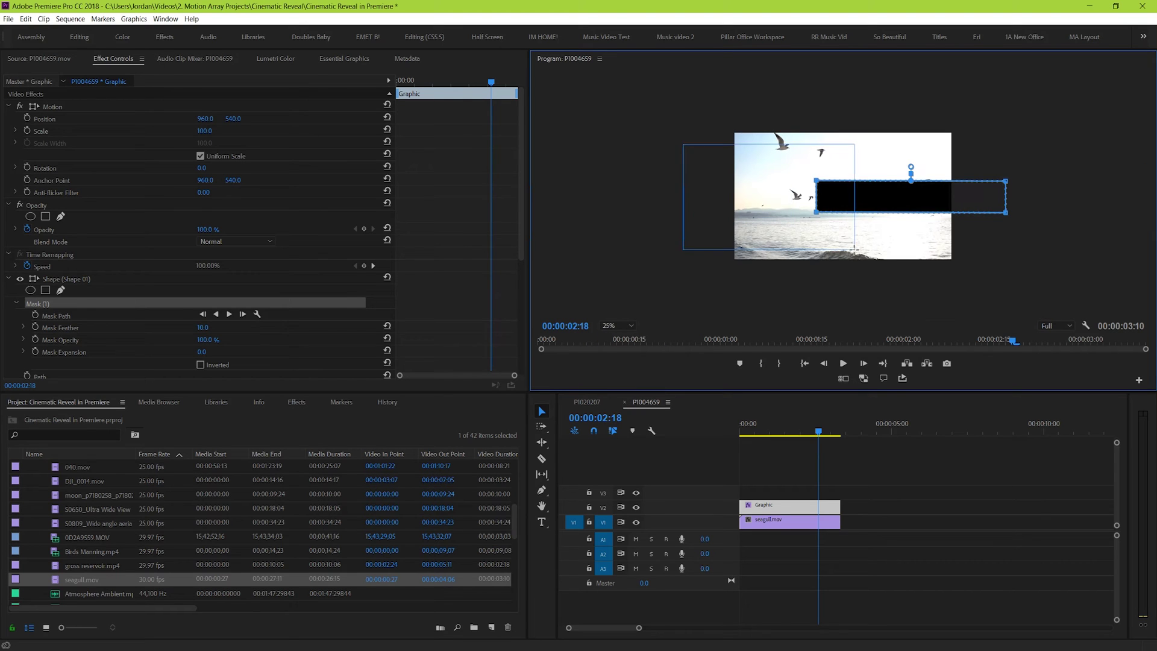
drag(816, 179, 677, 189)
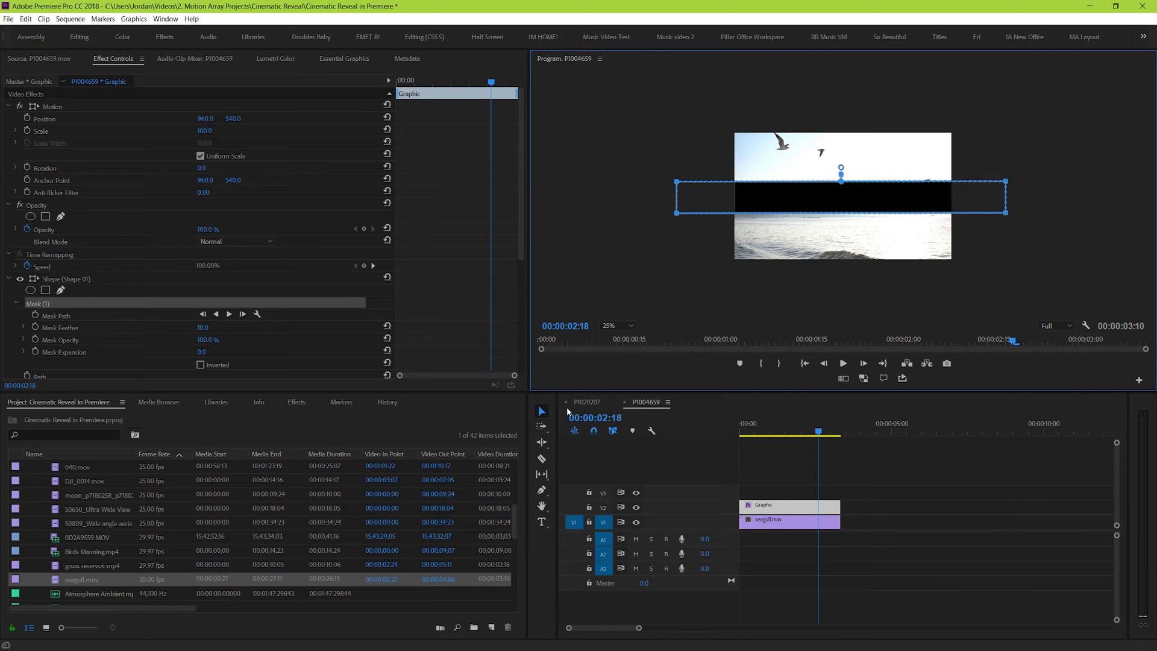
click(614, 326)
click(617, 339)
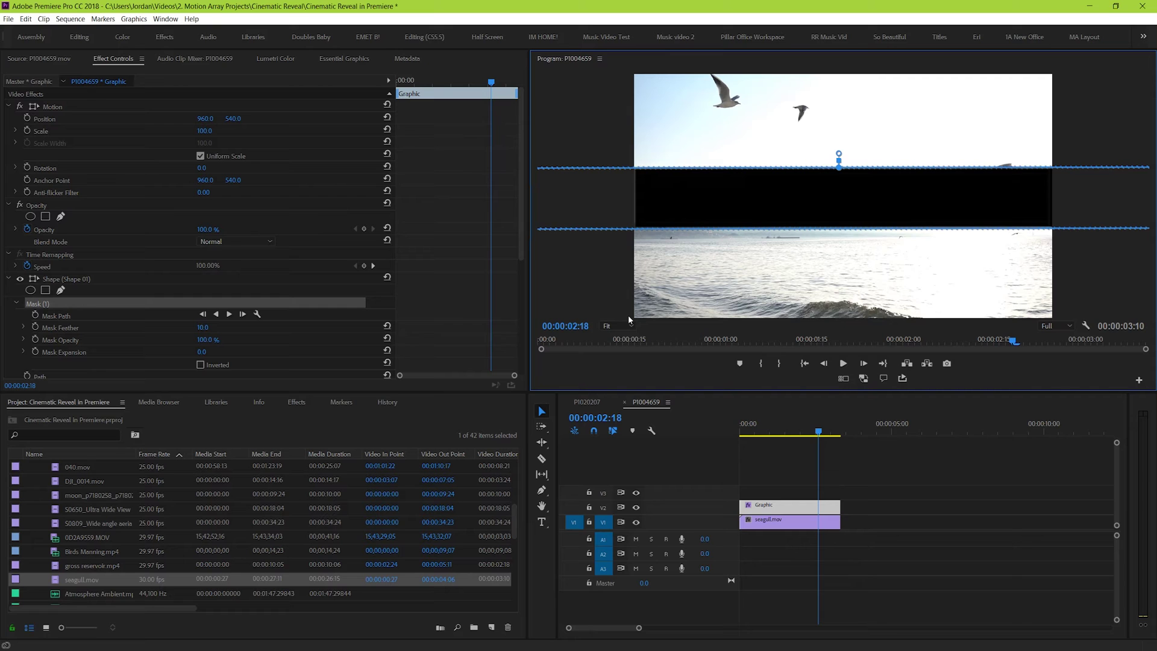
Invert Mask (1) so black covers the top and bottom of the frame
scroll(367, 313, down, 3)
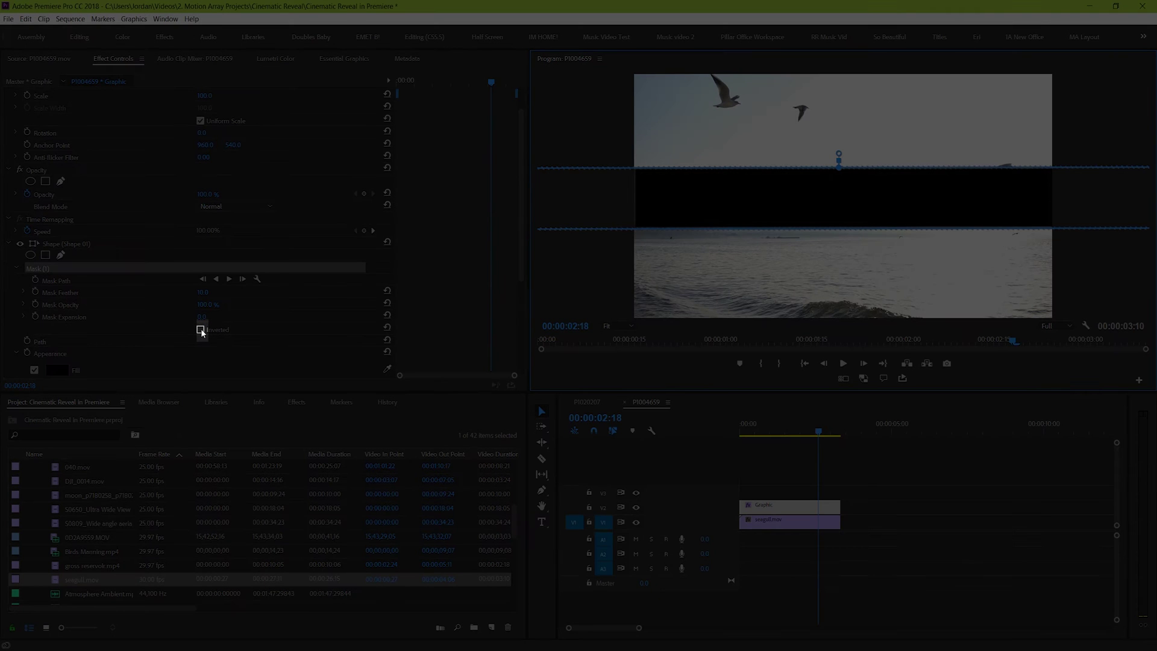
click(201, 330)
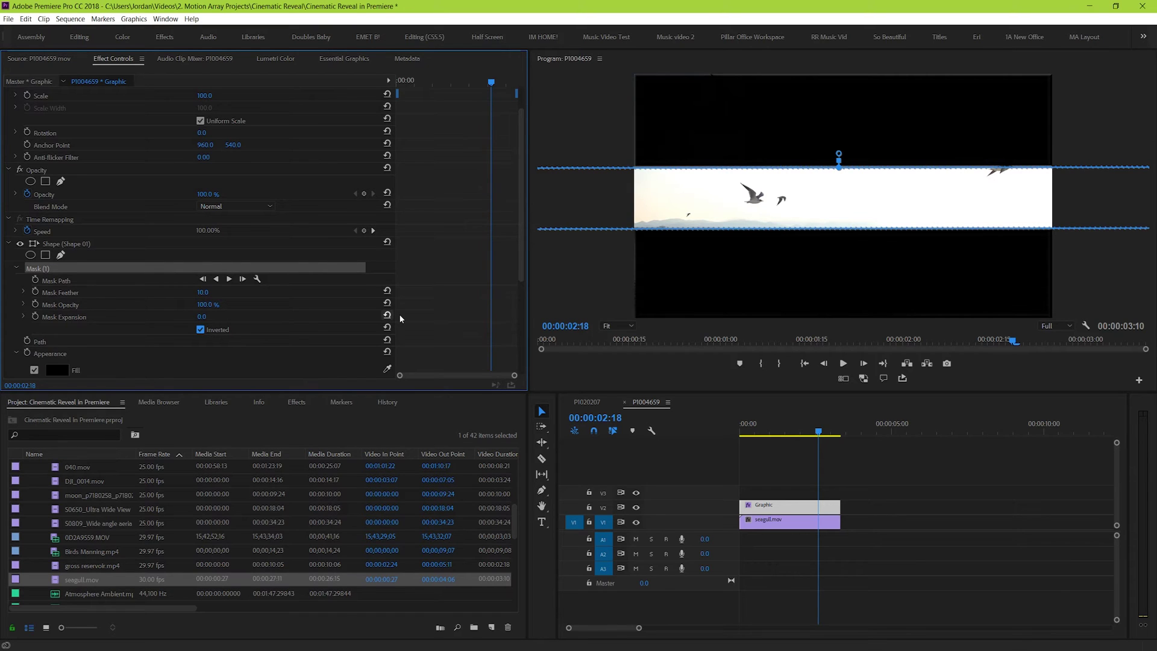
Set Mask Feather to 0 and check the hard-edged bars at 25% zoom before returning to Fit
click(784, 505)
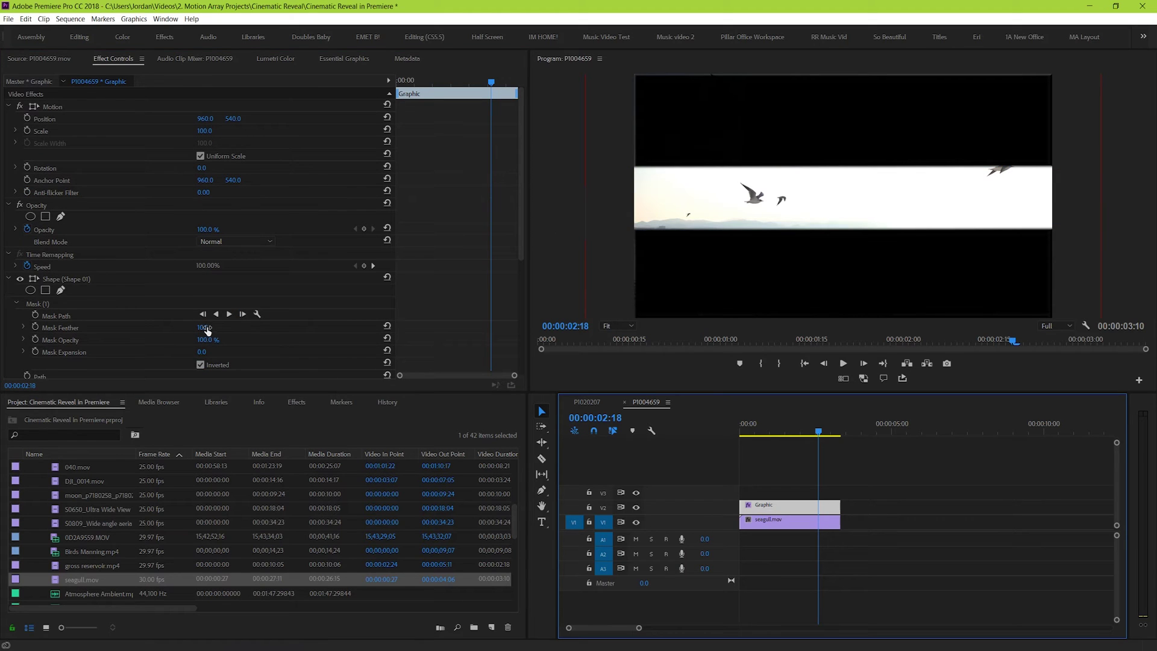
click(204, 327)
text(0)
key(Return)
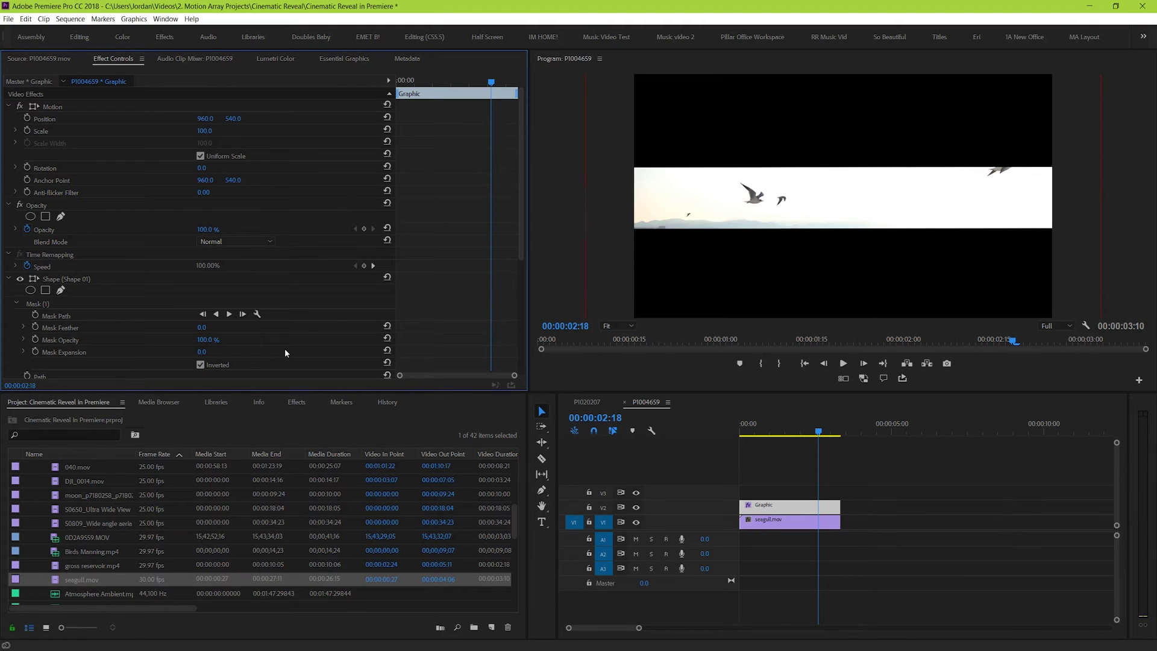
click(616, 325)
click(615, 362)
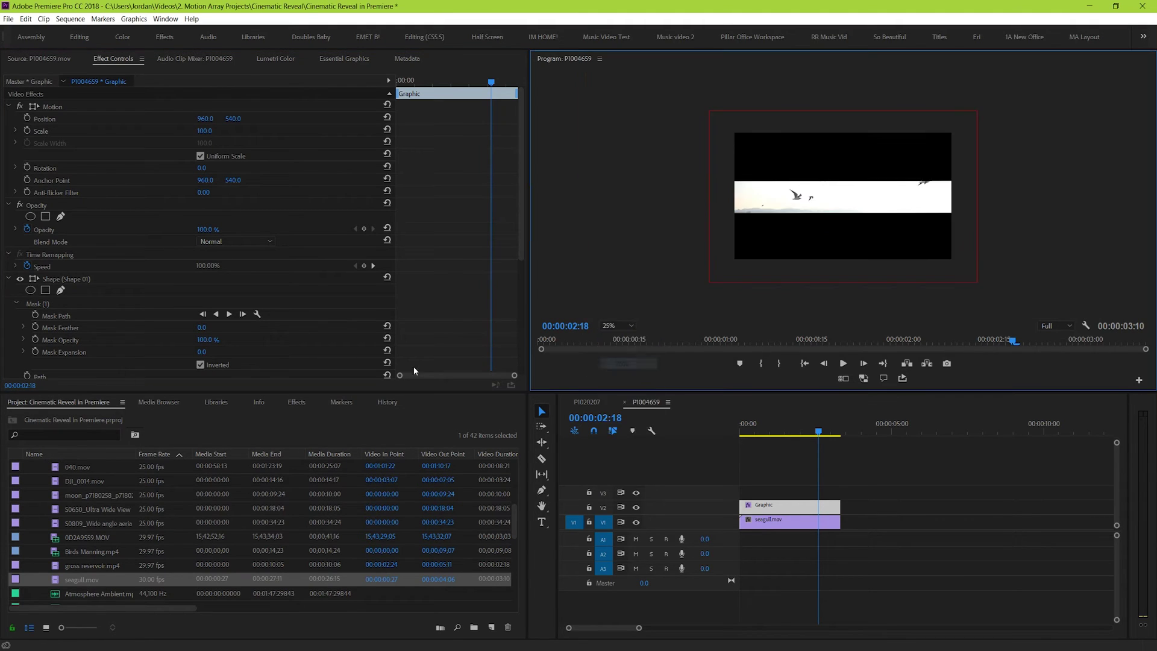
click(51, 305)
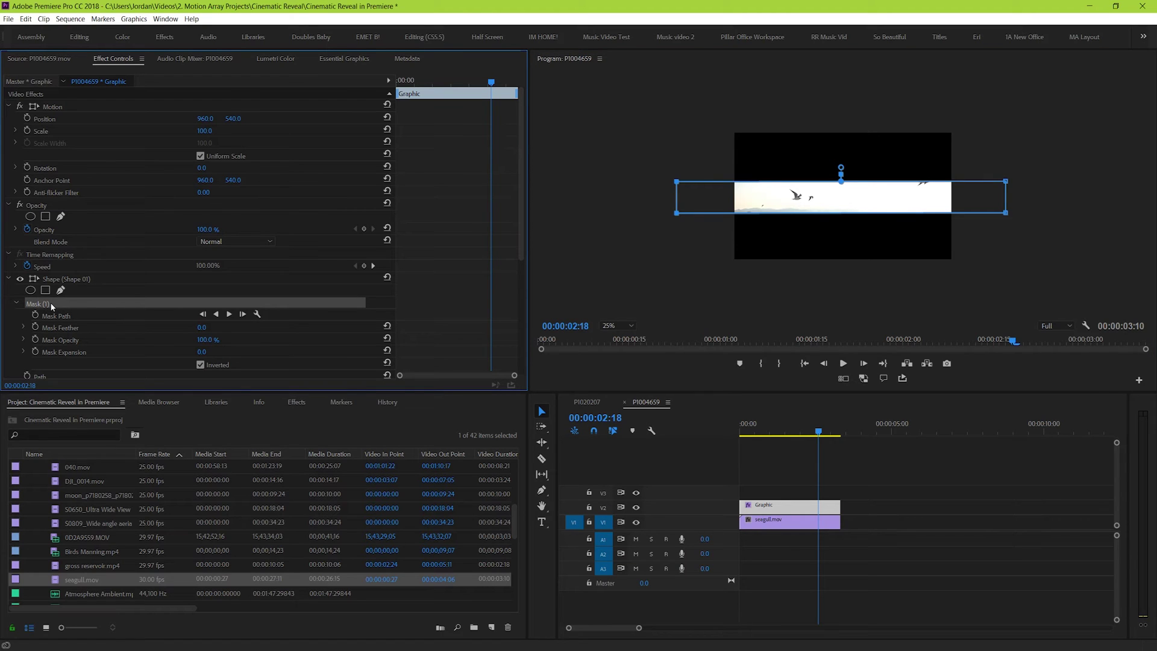
click(282, 351)
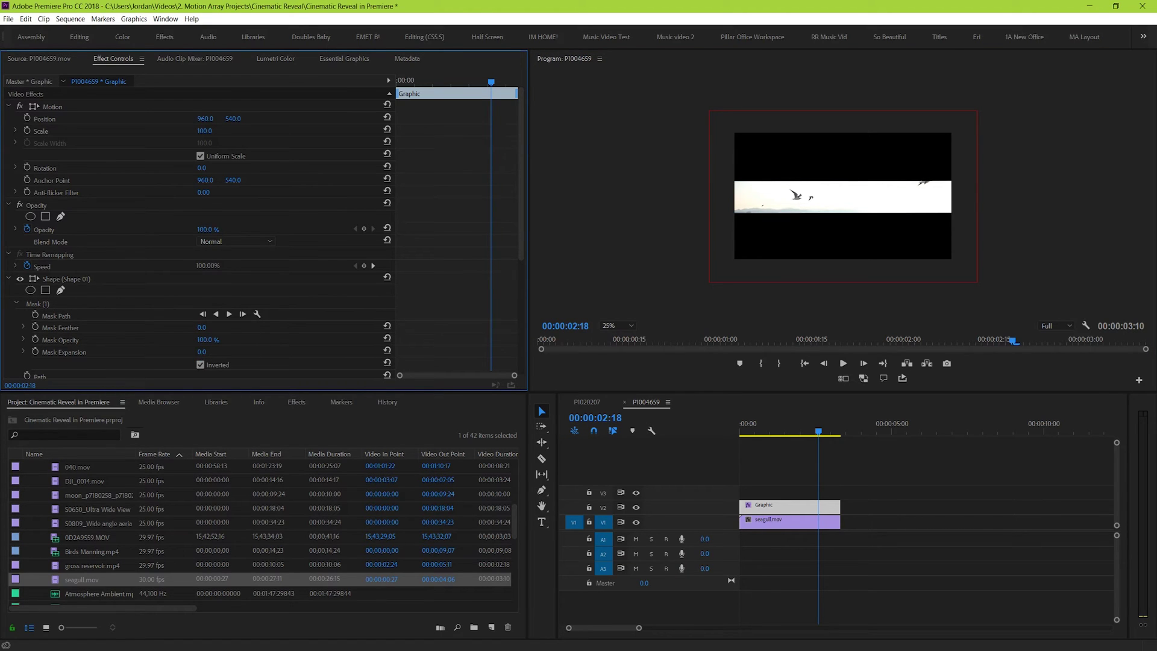
click(616, 325)
click(608, 335)
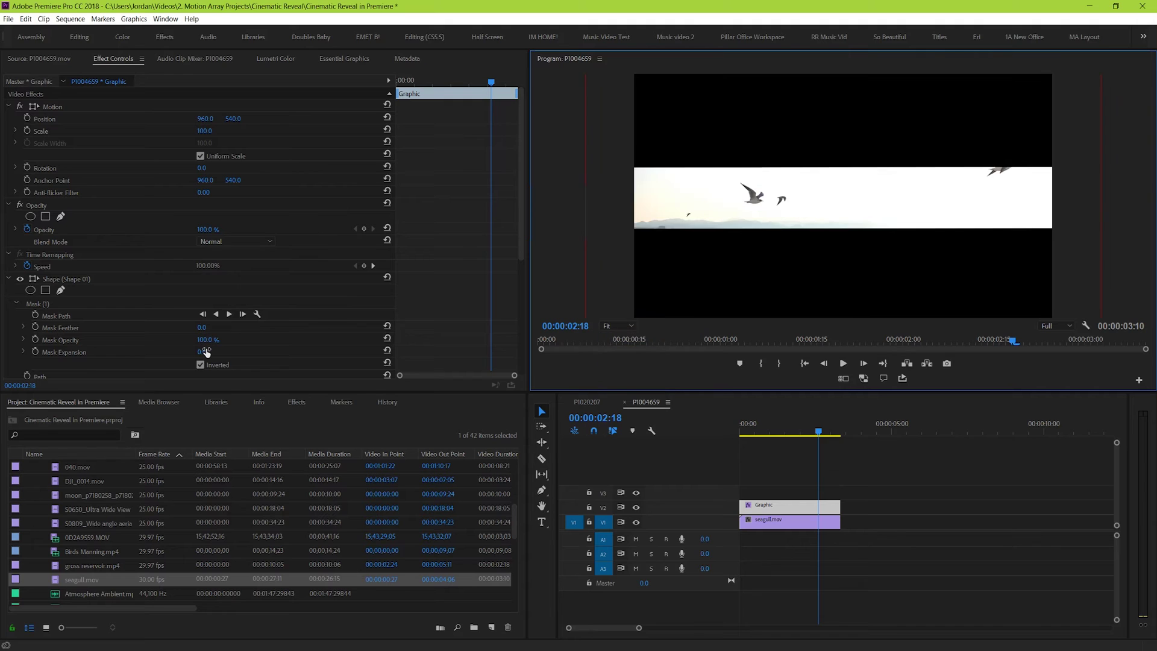
Key Mask Expansion at -139 at 00:00:00:00 so the frame starts black
mouse_move(205, 352)
mouse_down()
mouse_move(132, 352)
mouse_move(410, 352)
mouse_move(139, 352)
mouse_move(383, 352)
mouse_move(222, 352)
mouse_up()
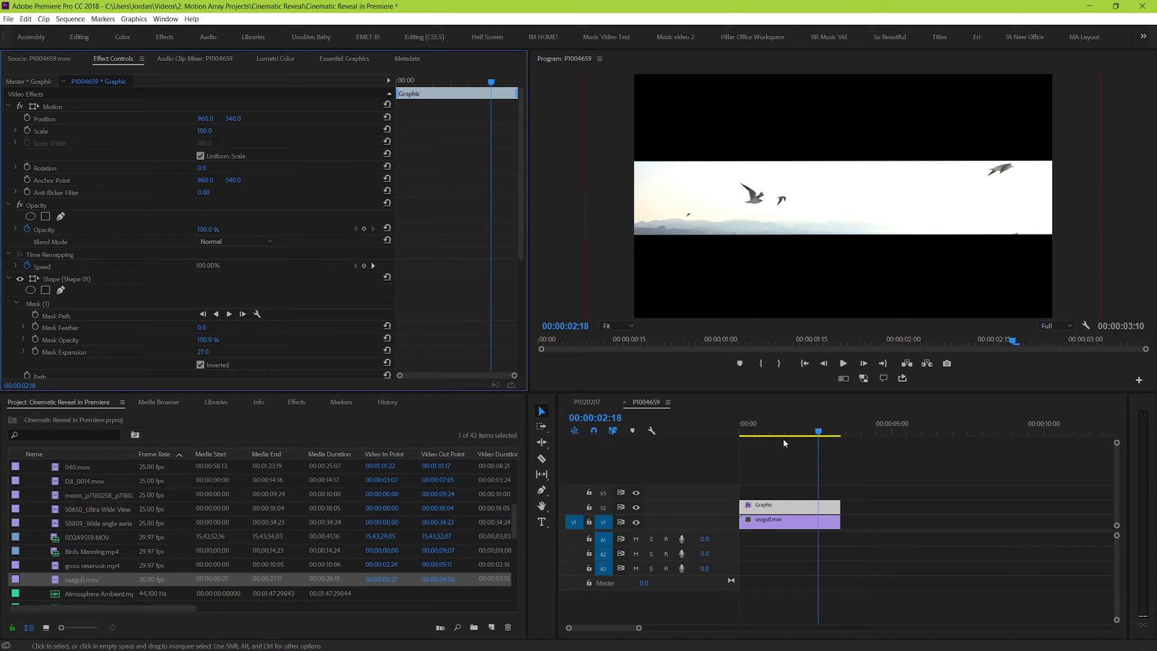
drag(783, 439, 725, 429)
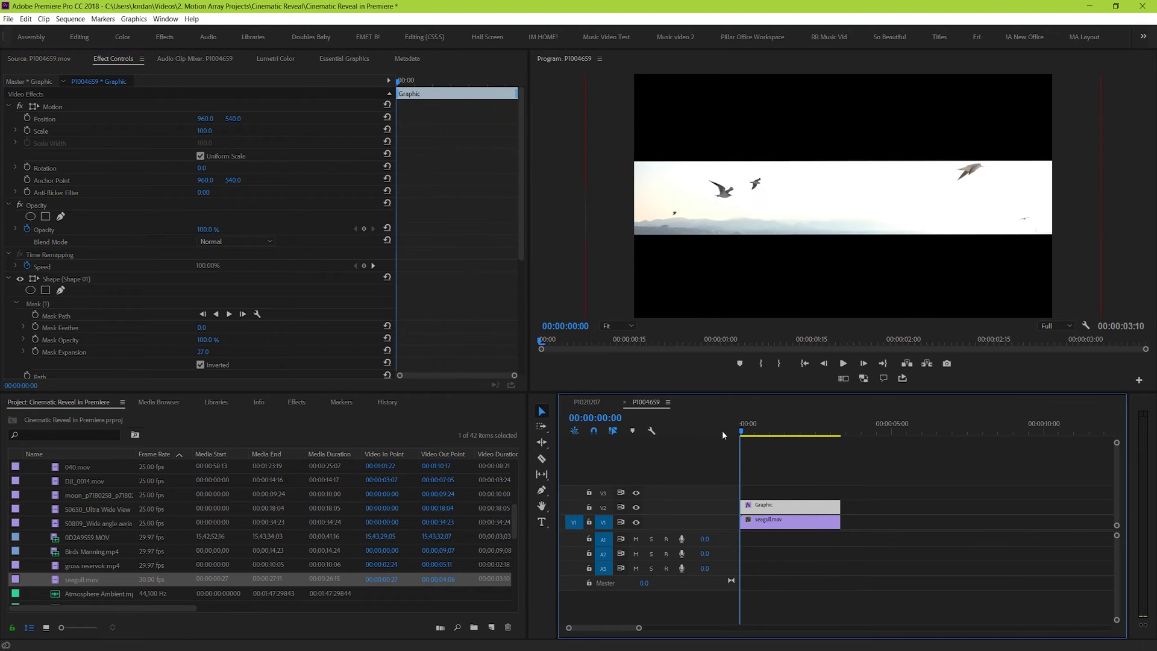
drag(203, 352, 175, 355)
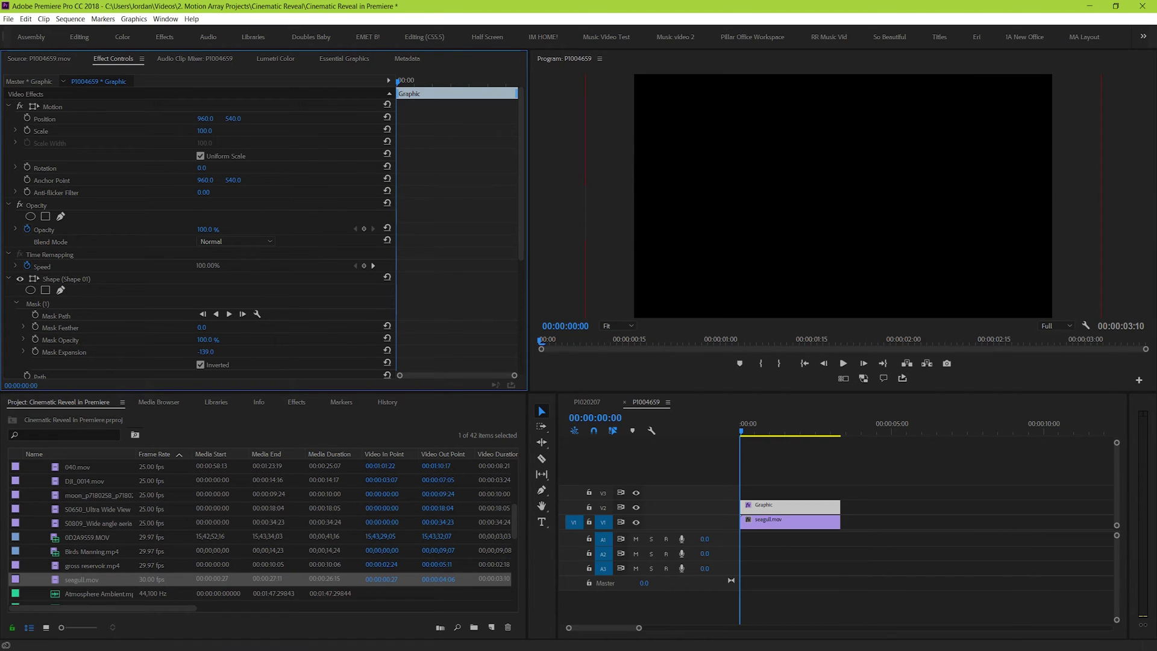
click(35, 352)
click(745, 433)
Set Mask Expansion to 204 at 00:00:01:11 and play back the opening bars
drag(745, 433, 781, 433)
click(229, 353)
drag(206, 353, 291, 352)
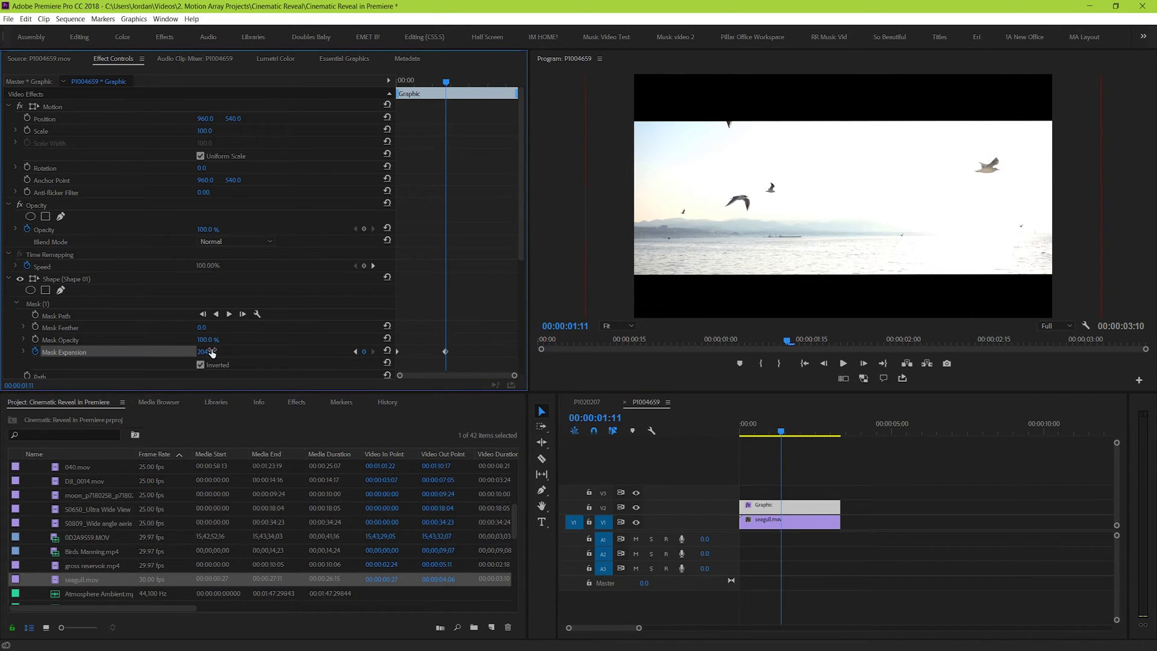
click(757, 438)
key(space)
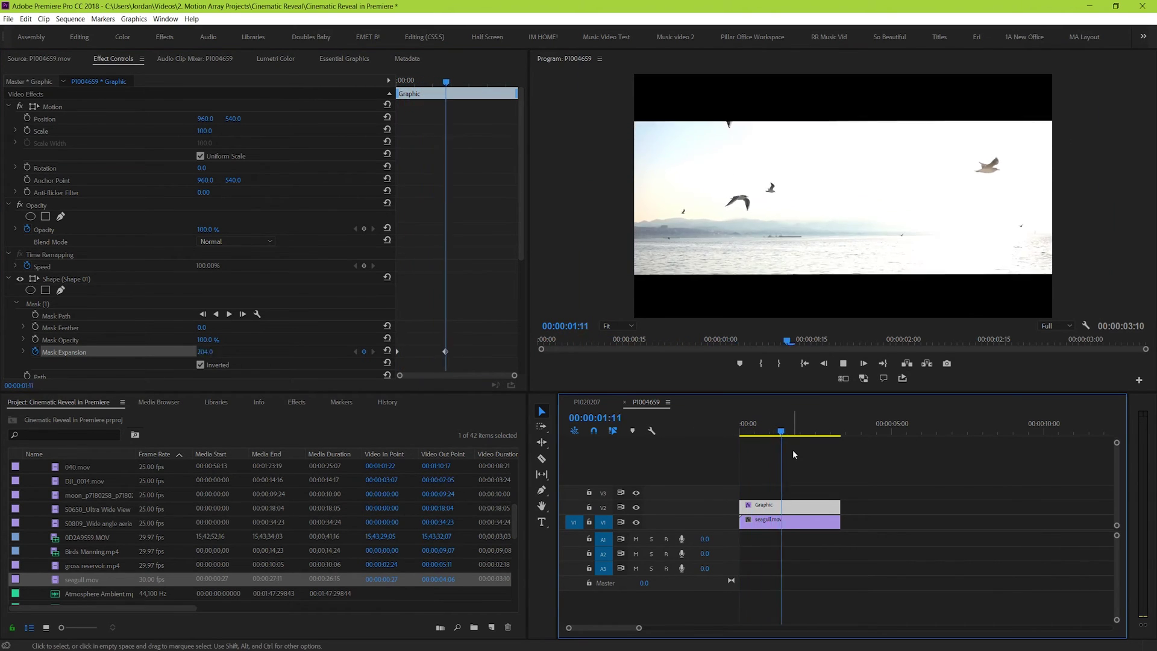
key(space)
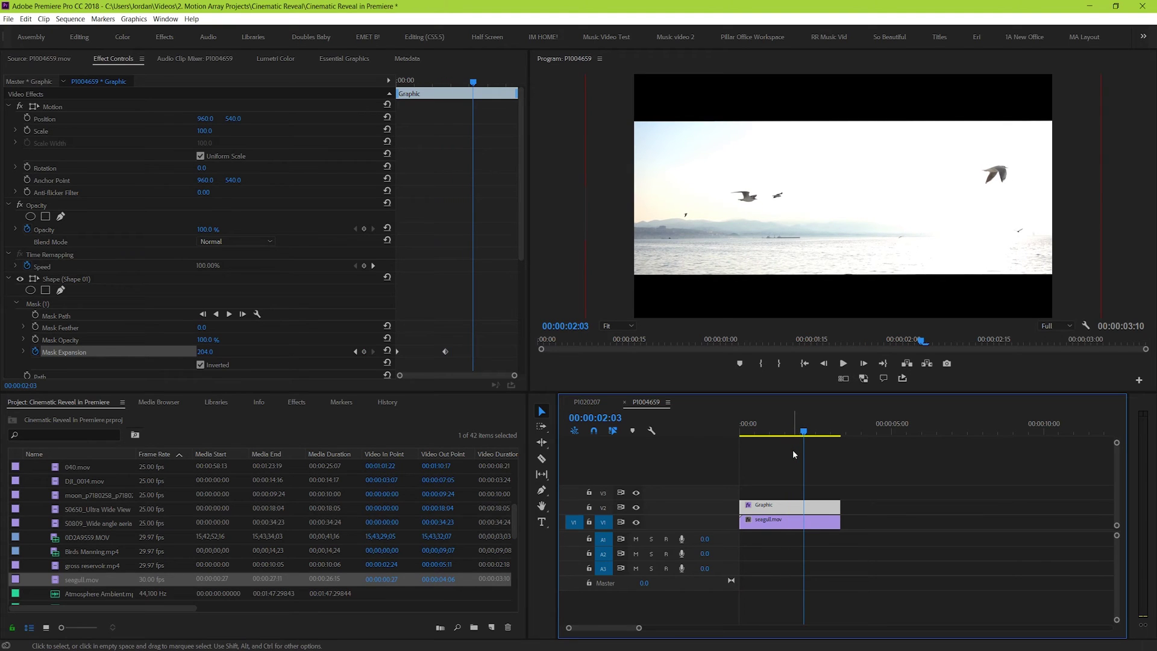
Apply Ease In to the 204 Mask Expansion keyframe and preview the reveal
click(446, 353)
right_click(446, 352)
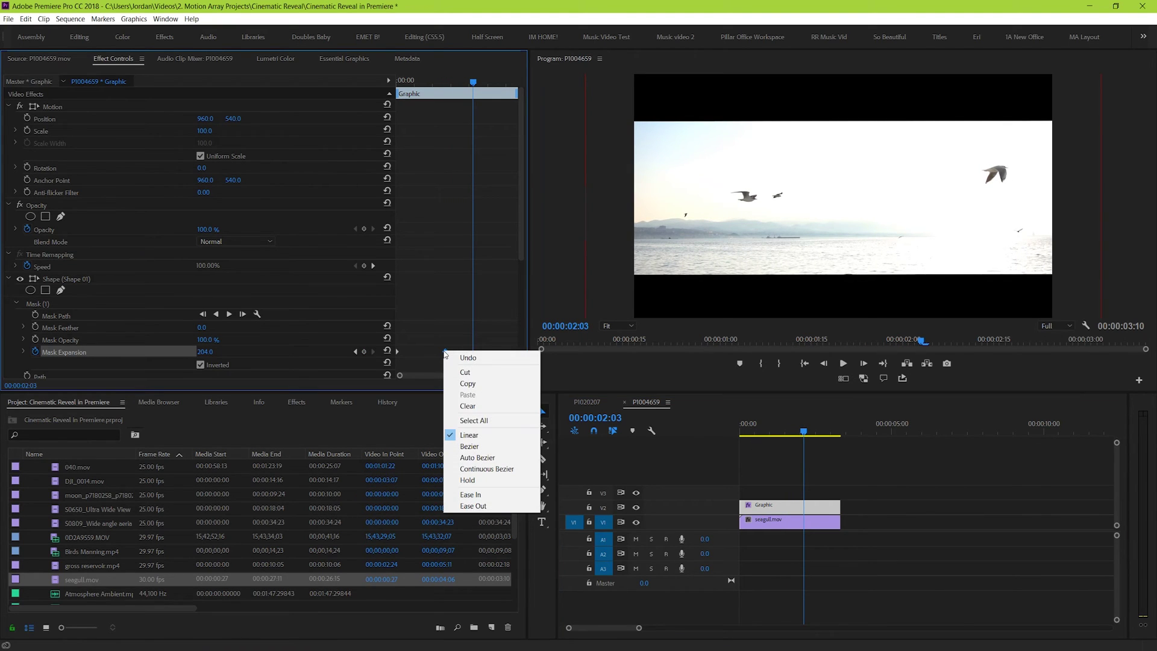
click(478, 495)
click(741, 429)
key(space)
click(759, 432)
key(space)
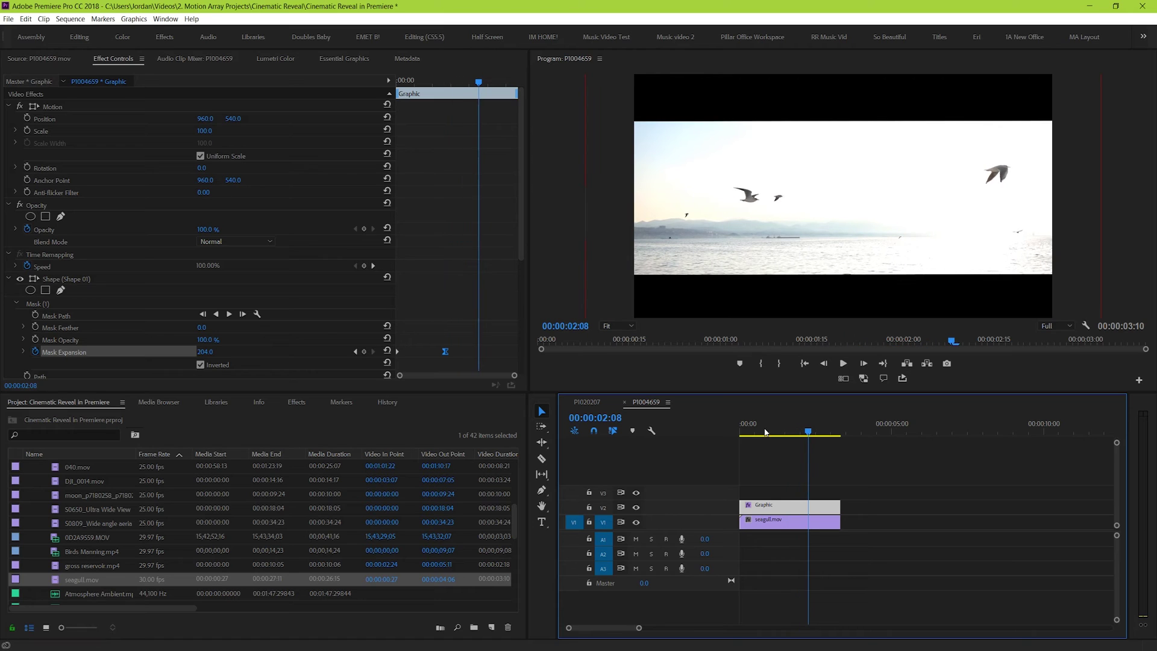
Move the 204 keyframe later, near the clip's end, and replay the slower reveal
drag(445, 354, 414, 354)
mouse_move(413, 82)
mouse_down()
mouse_move(362, 98)
mouse_move(432, 83)
mouse_up()
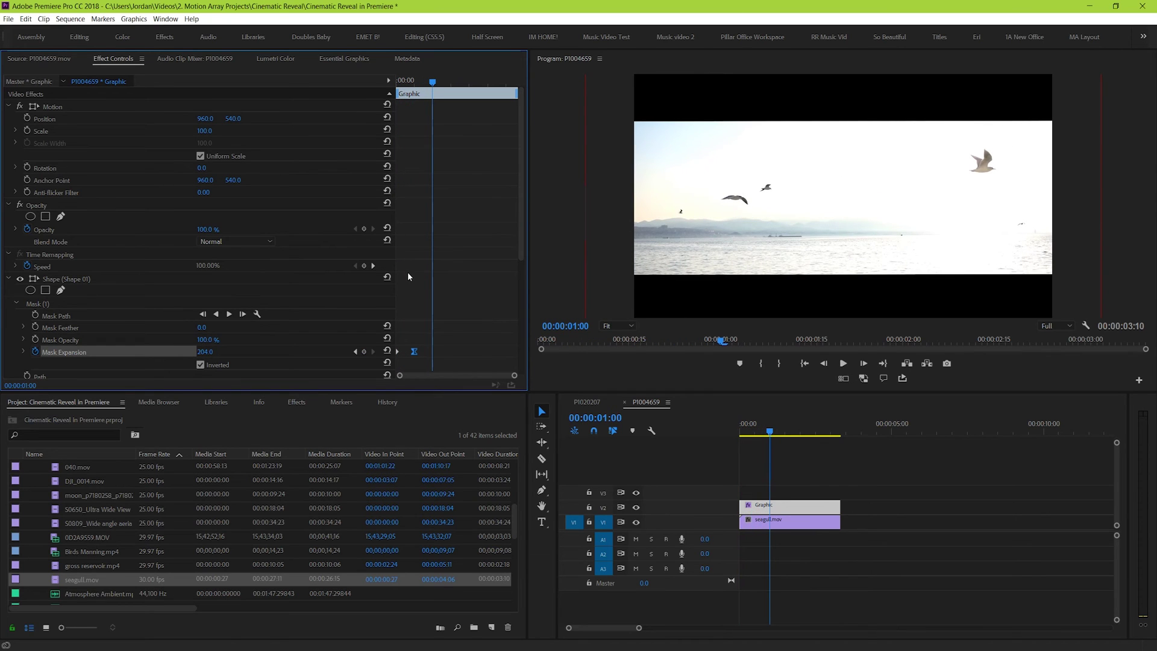
drag(414, 354, 516, 354)
drag(401, 83, 379, 87)
key(space)
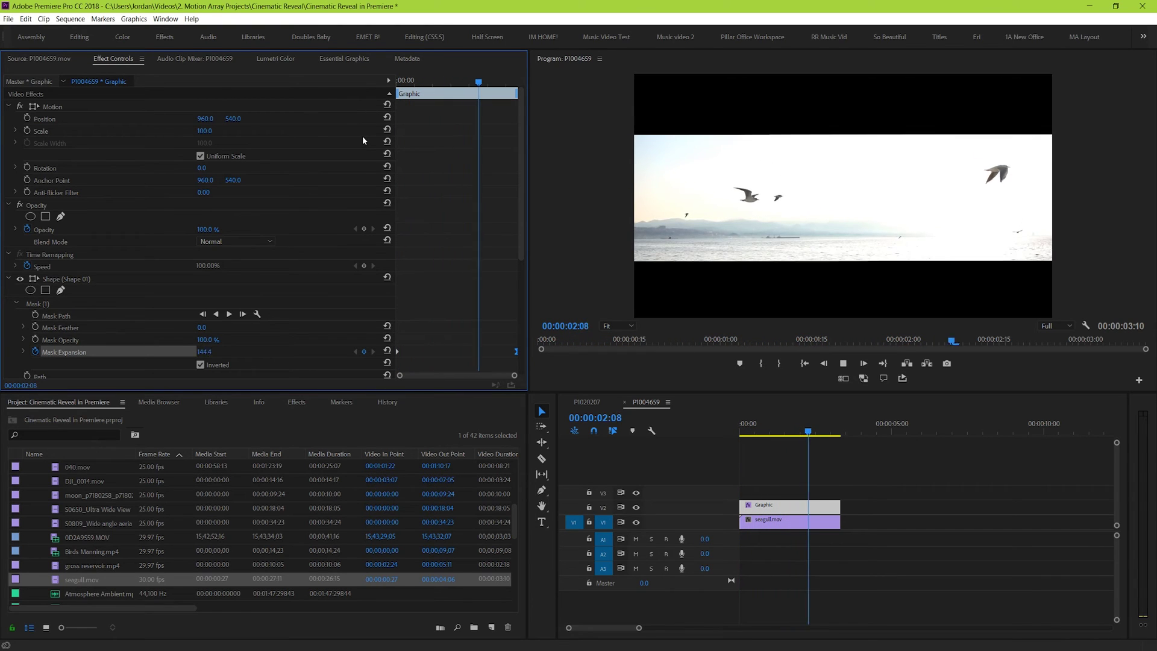
Extend the Graphic clip, add P1004659.mov after seagull.mov, and move the final mask keyframe later
click(778, 432)
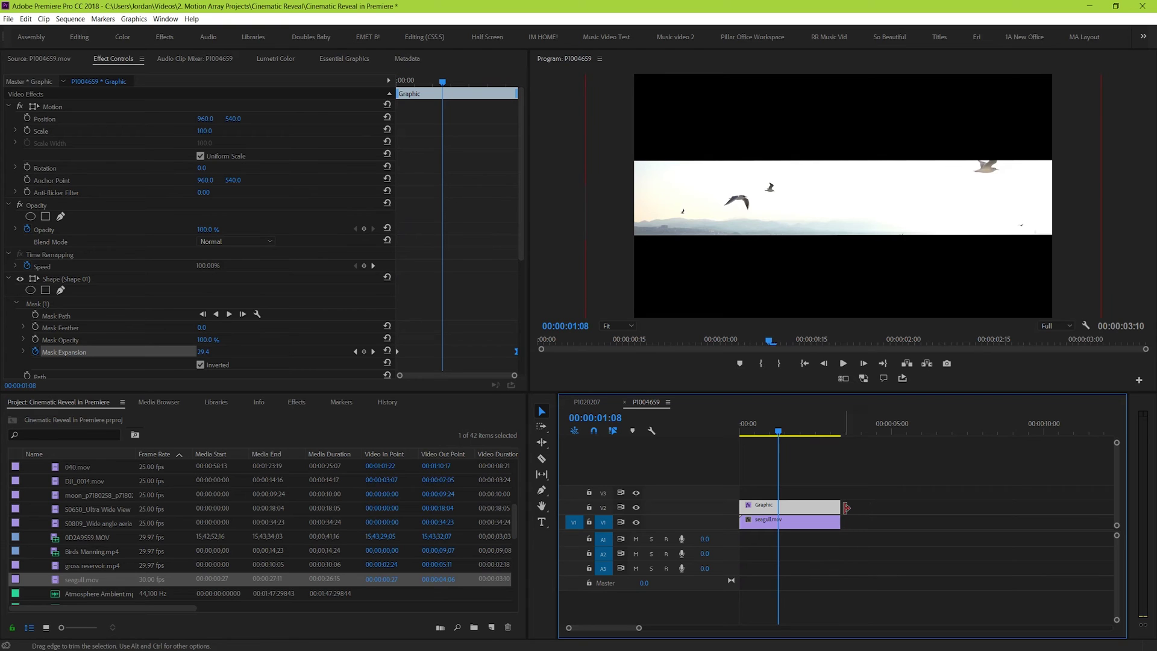
drag(840, 506, 1077, 507)
scroll(110, 494, up, 3)
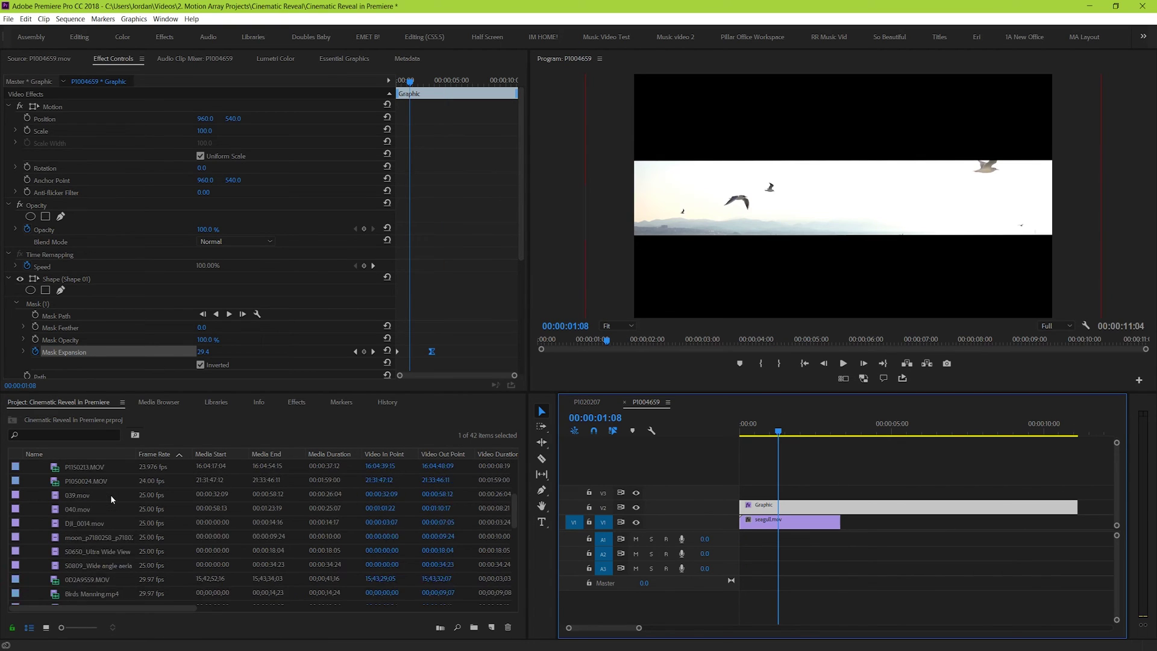
drag(75, 494, 844, 519)
key(space)
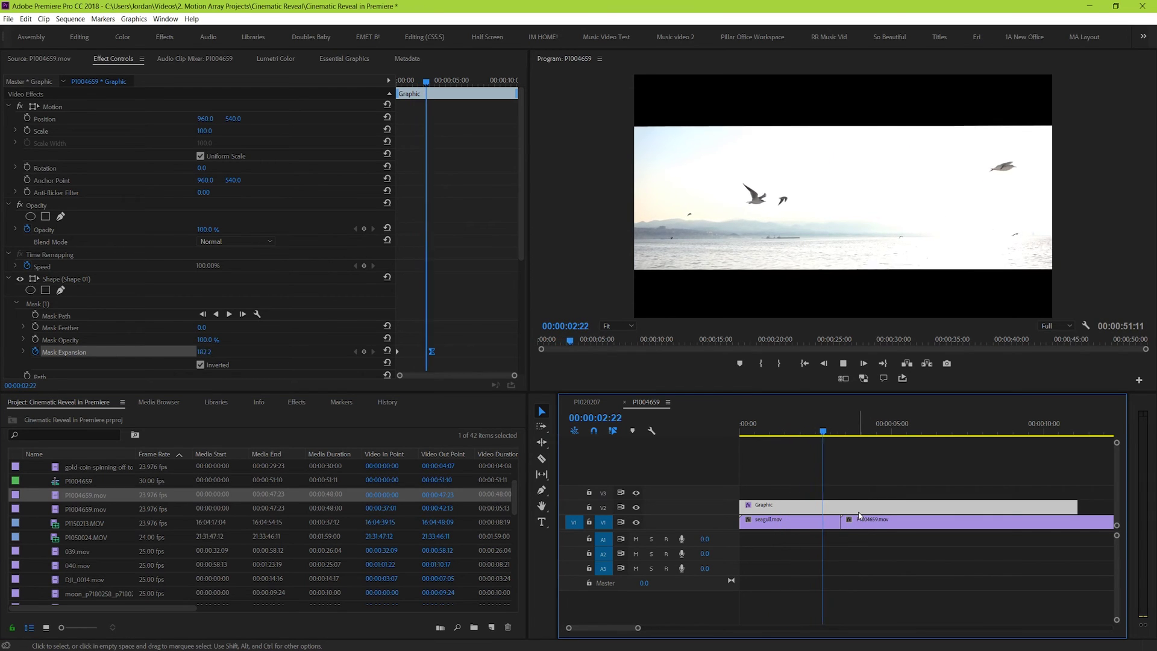
key(space)
drag(434, 353, 476, 354)
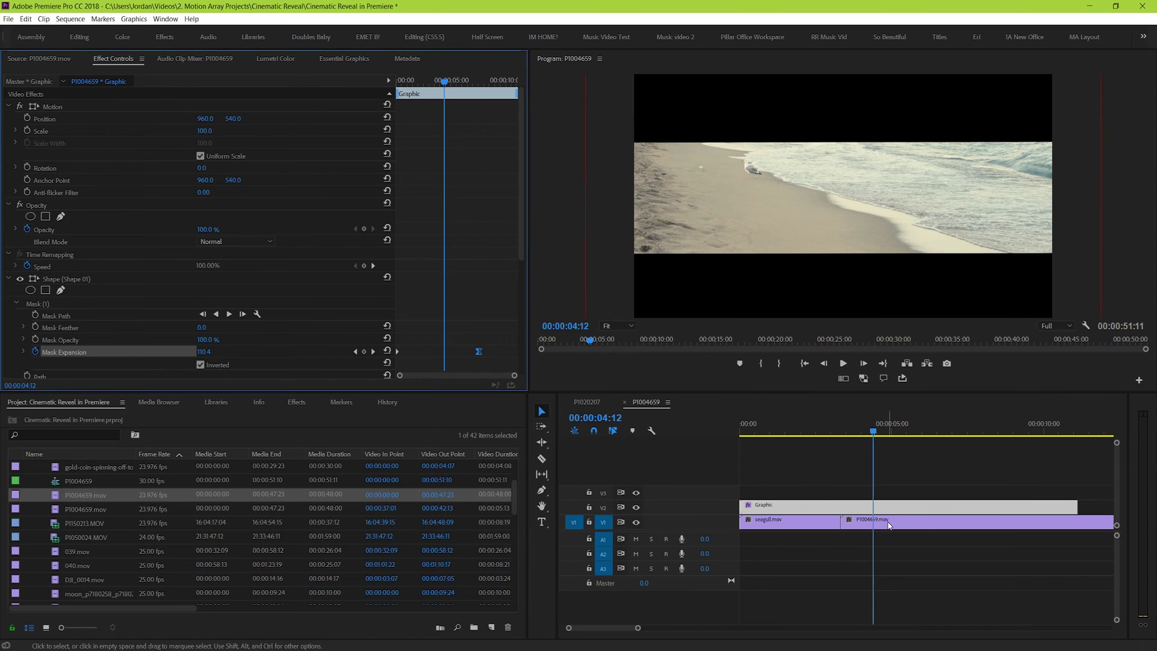
Set the beach clip's Position to 960, 787, trim its end, and play the result
click(862, 522)
drag(232, 119, 296, 118)
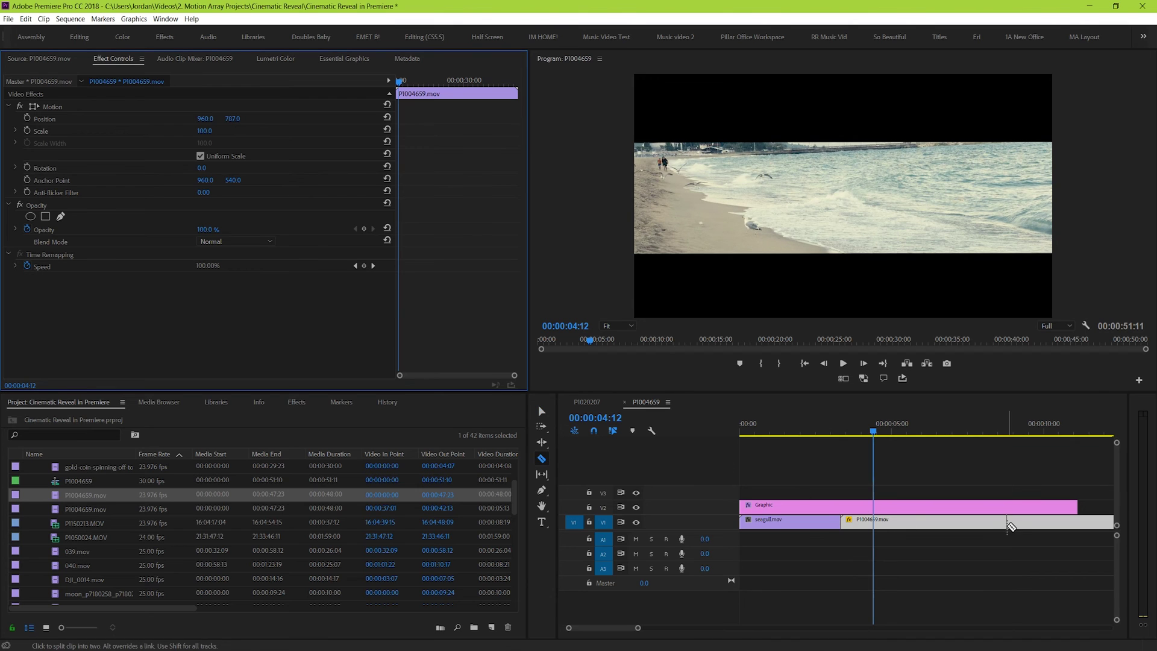
drag(1030, 527, 859, 522)
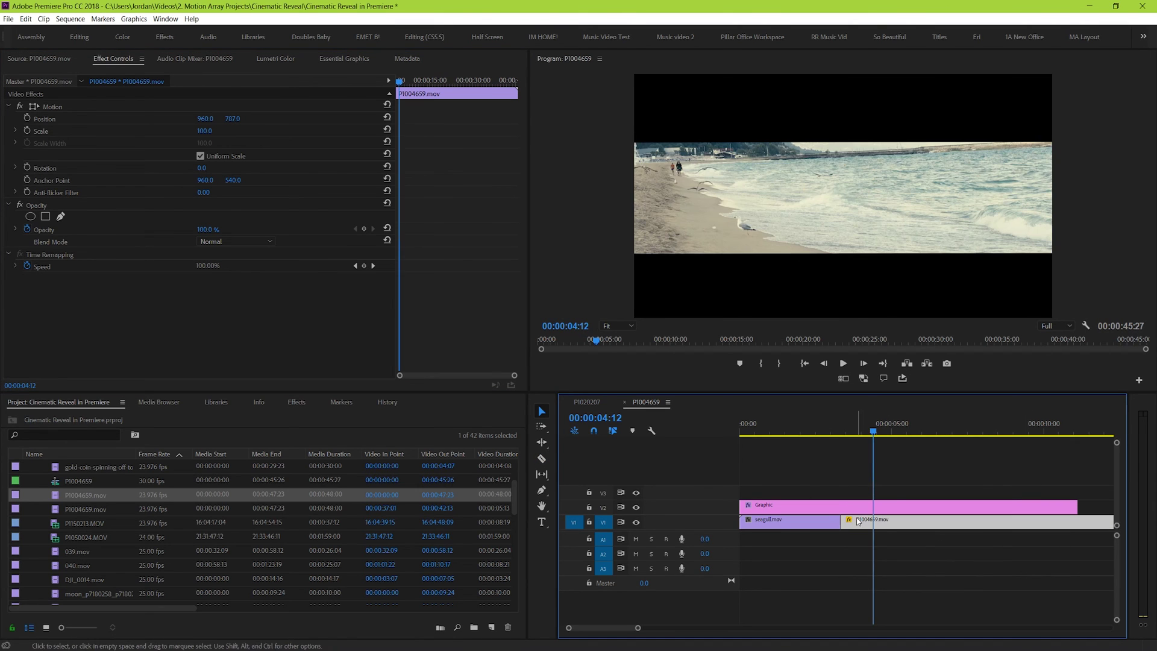
click(821, 433)
key(space)
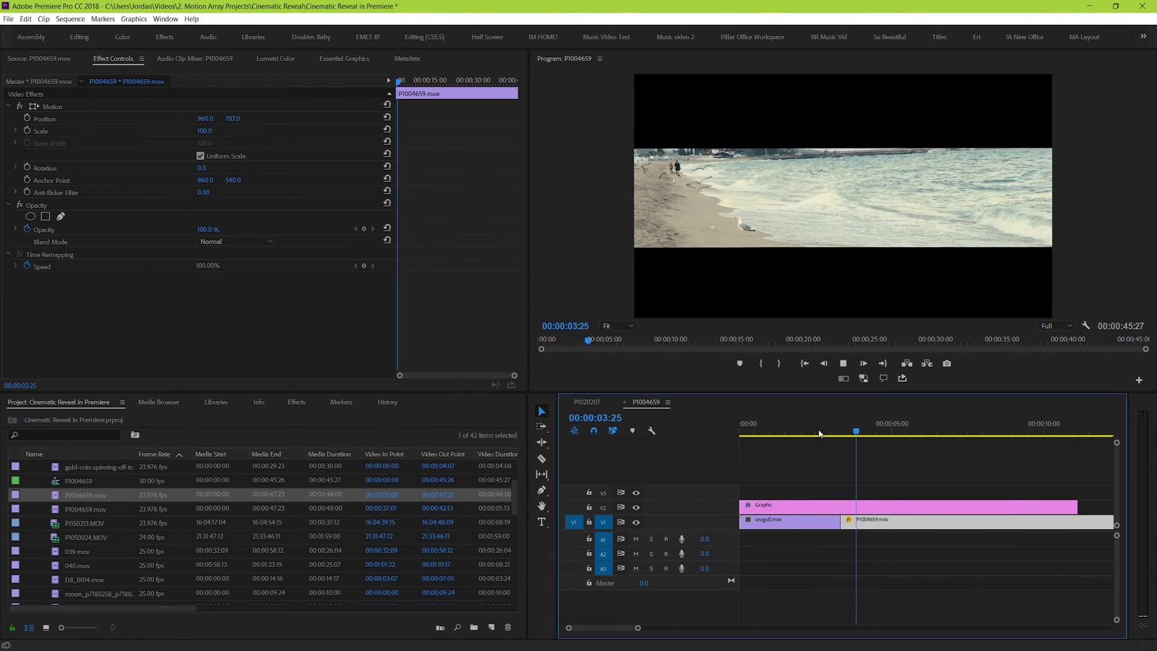
Cut the excess off P1004659.mov with the Razor tool so the sequence runs 00:00:40:10
key(space)
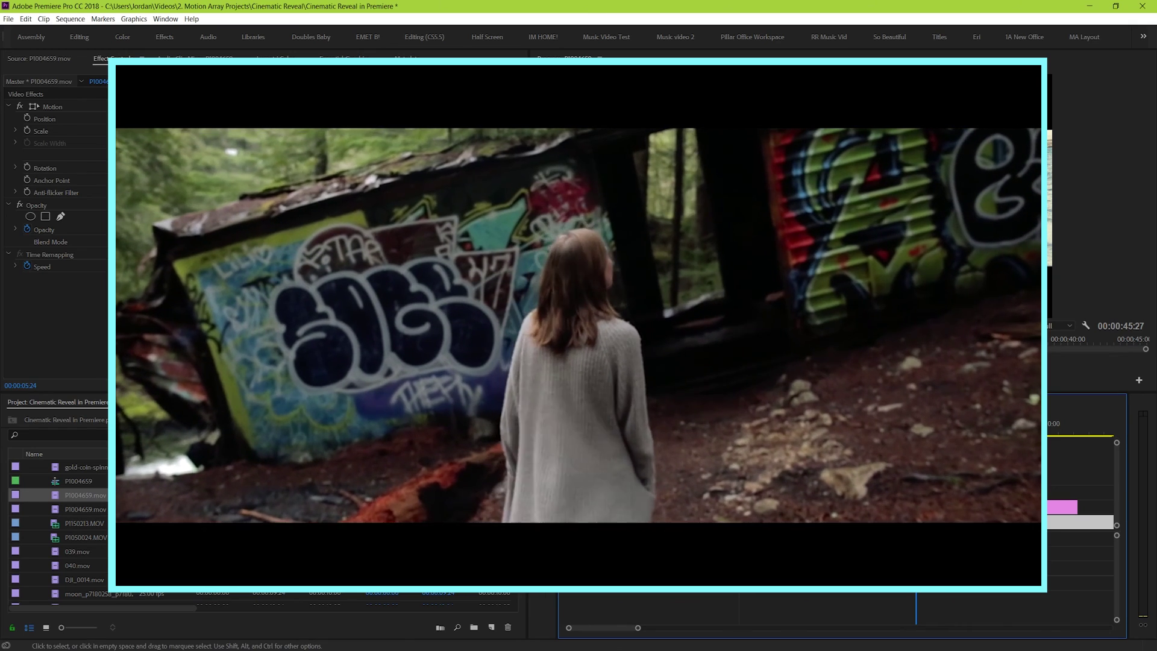
key(c)
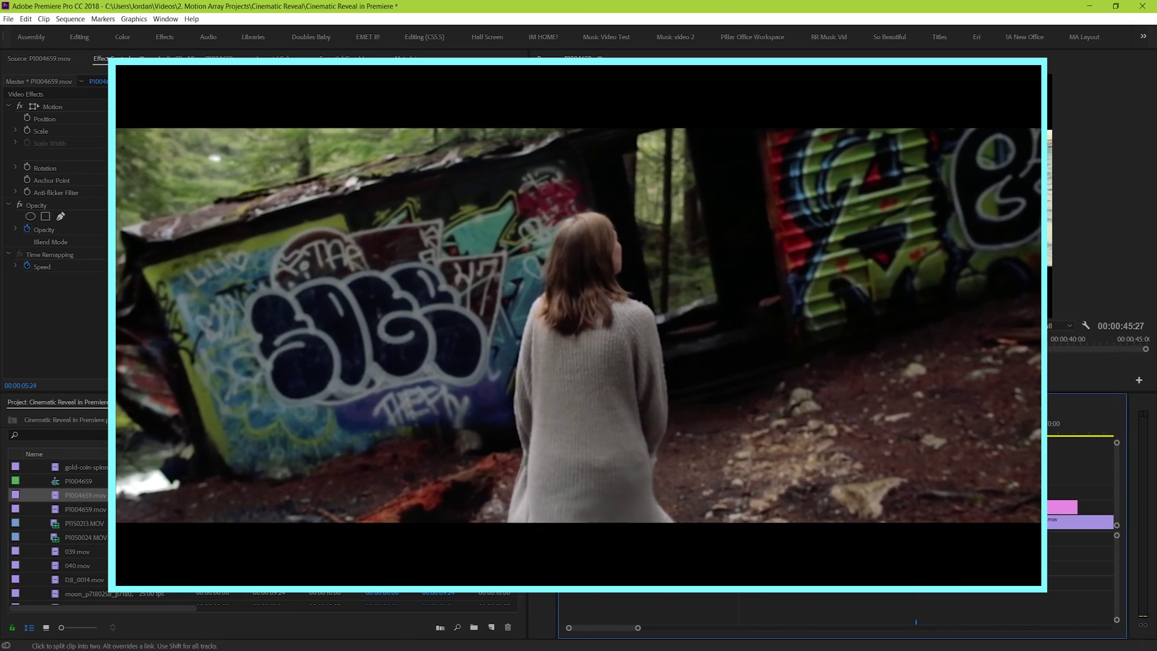
key(v)
Replay the edited sequence, then subscribe to the tutorial channel with notifications on
click(843, 424)
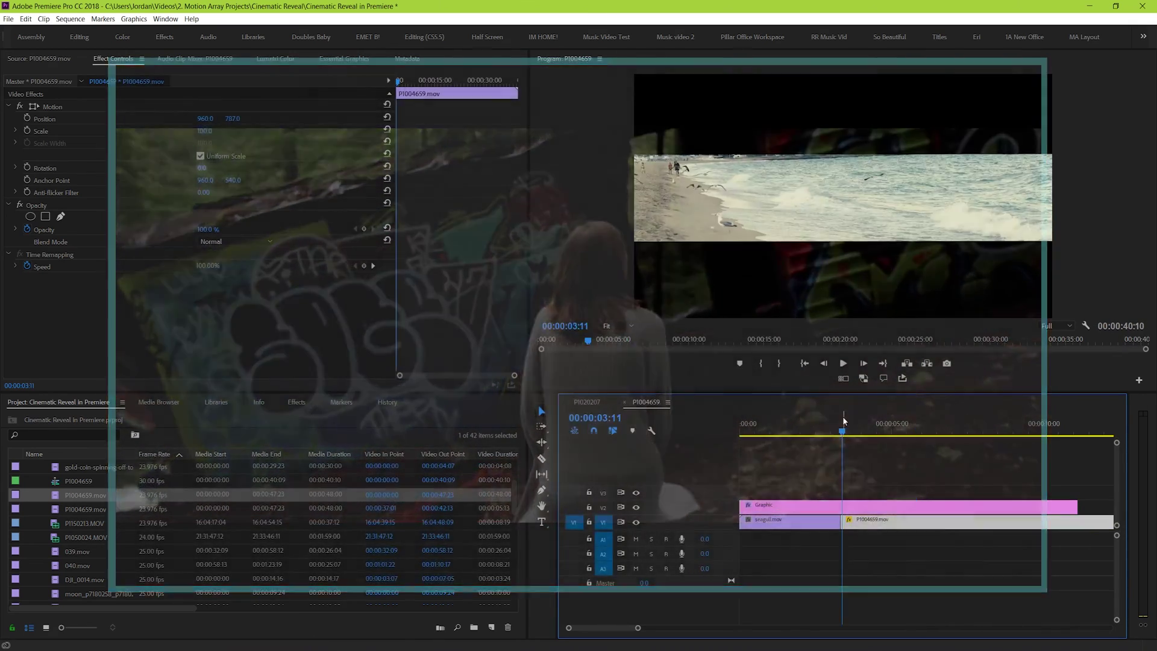
key(space)
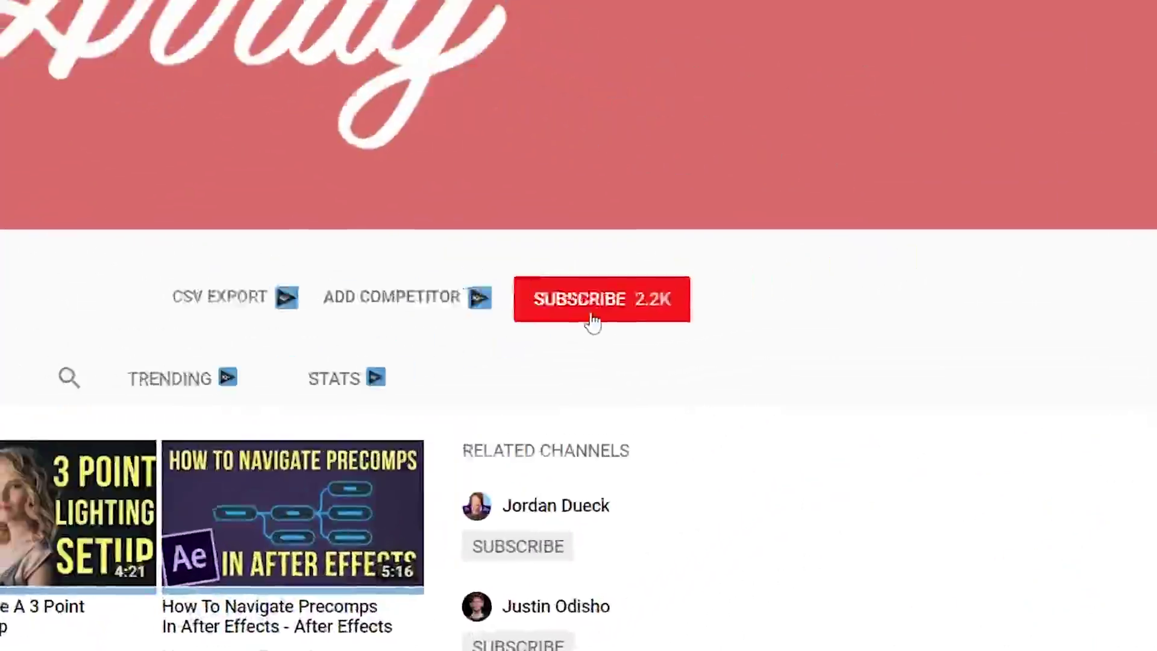
click(913, 321)
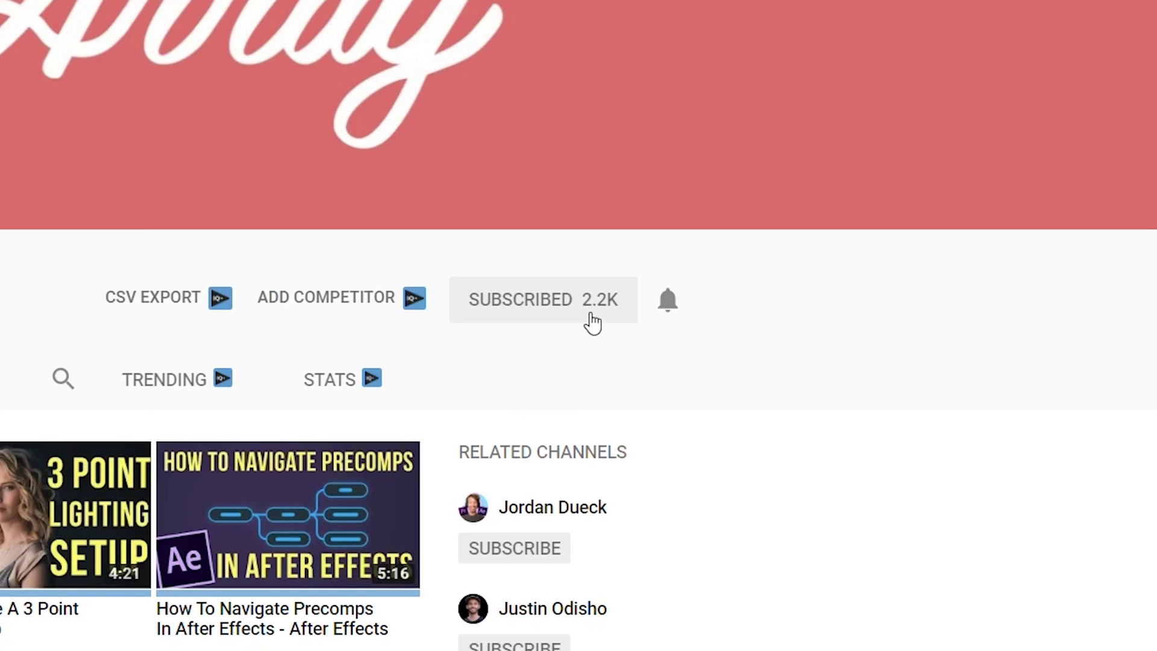
click(667, 298)
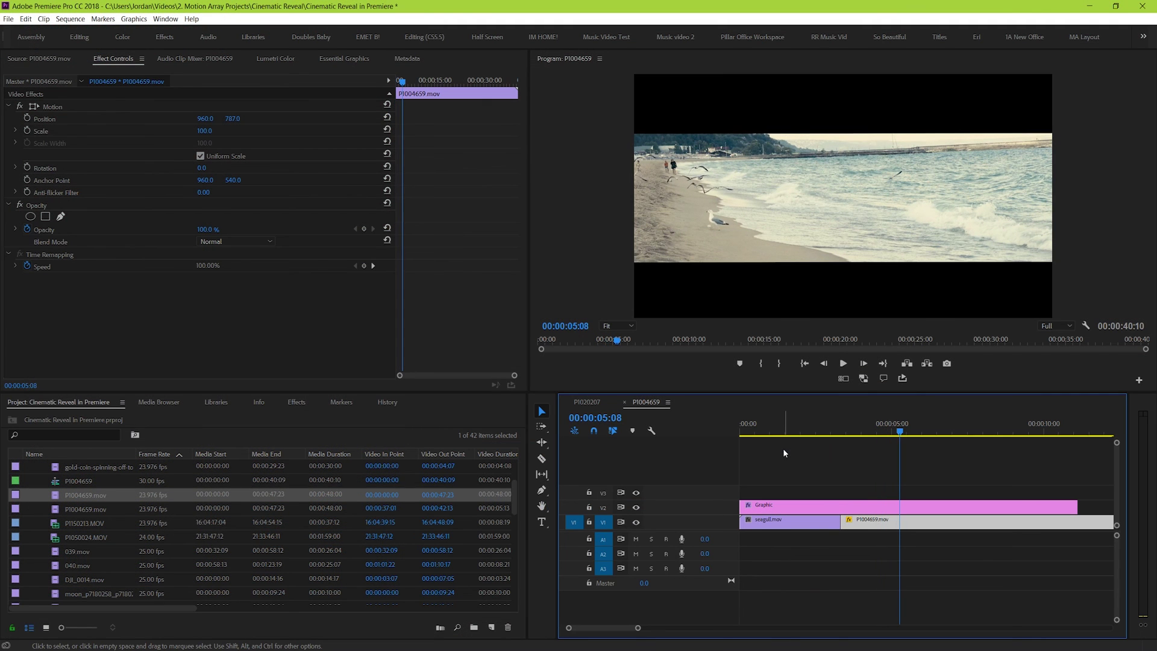